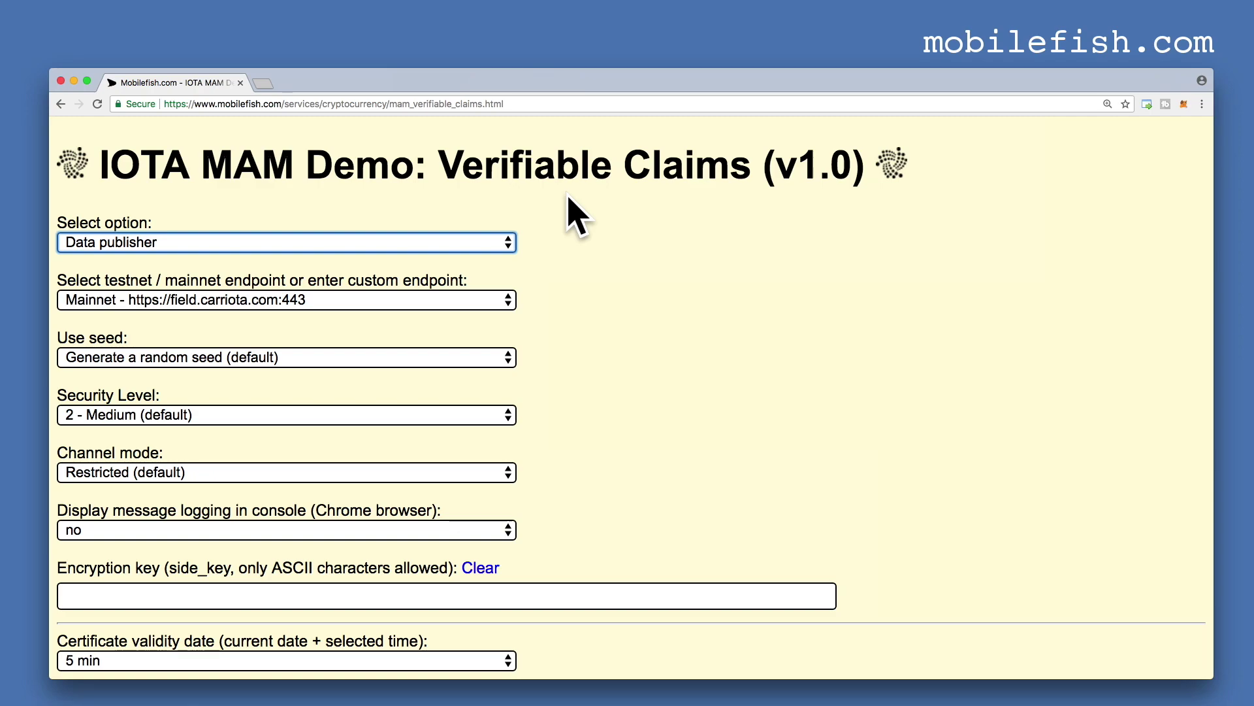
# Keep Data publisher as the role and enter an encryption key in the Encryption key field
pyautogui.click(180, 243)
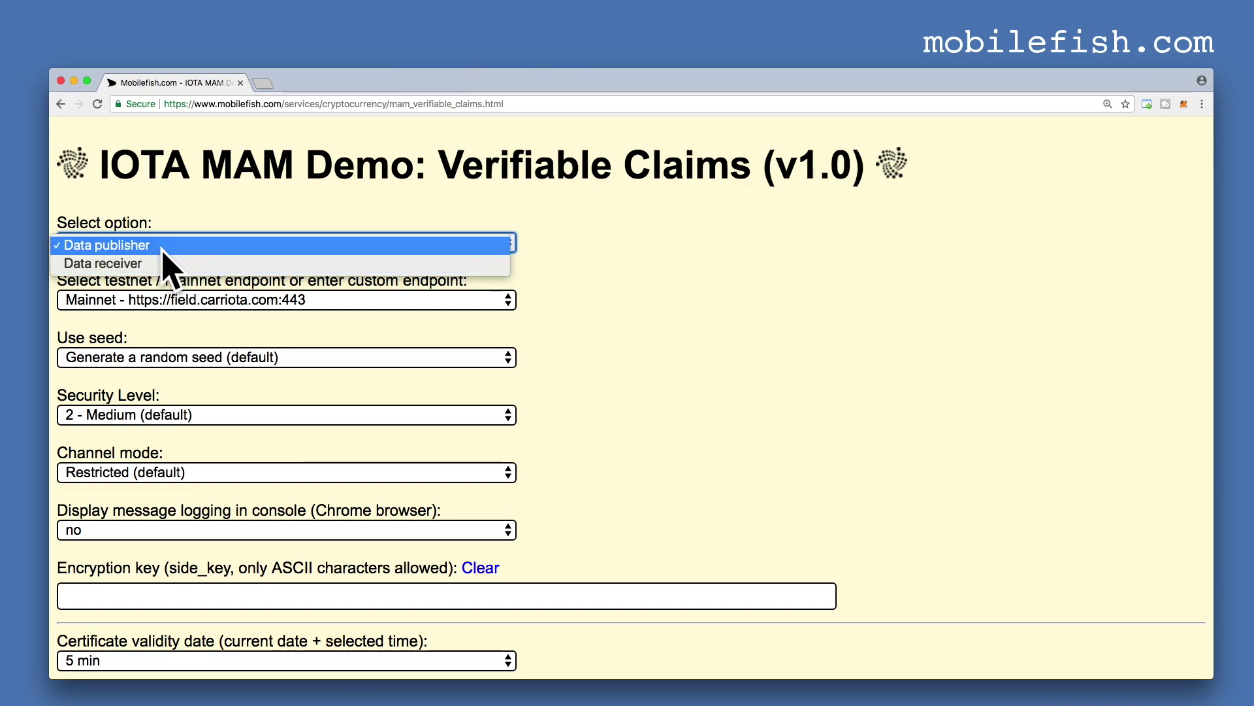
pyautogui.click(162, 246)
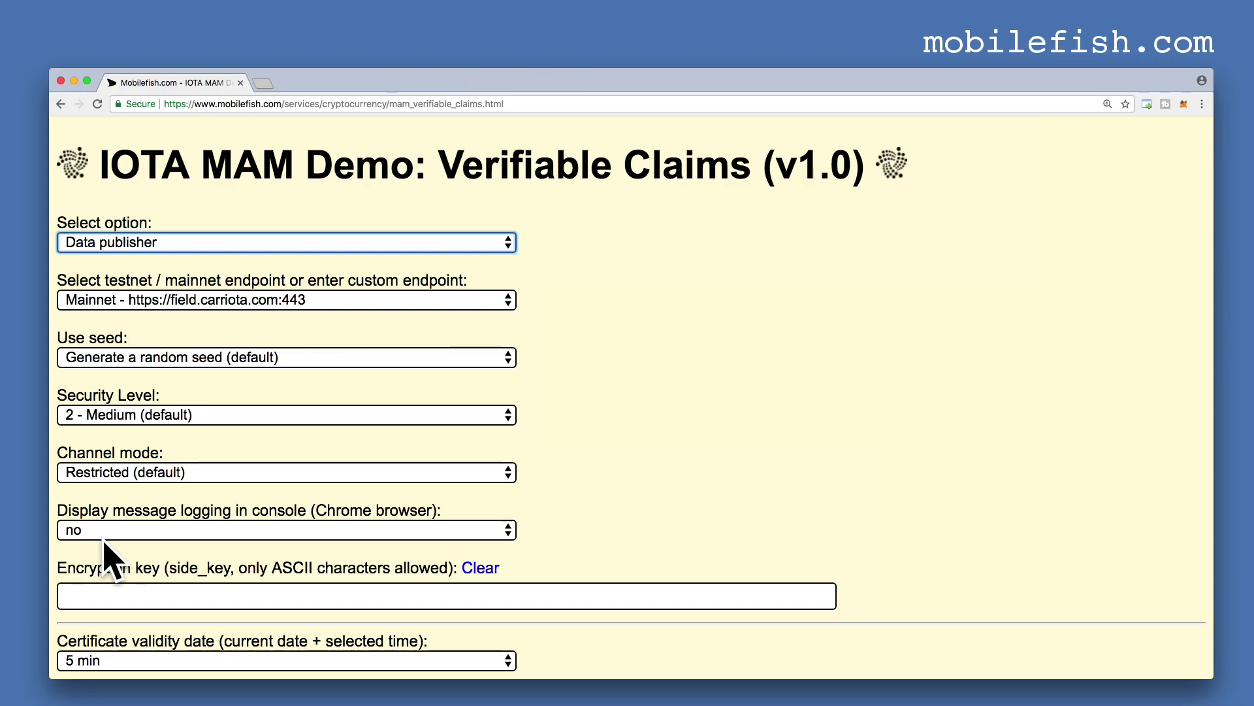
pyautogui.click(100, 595)
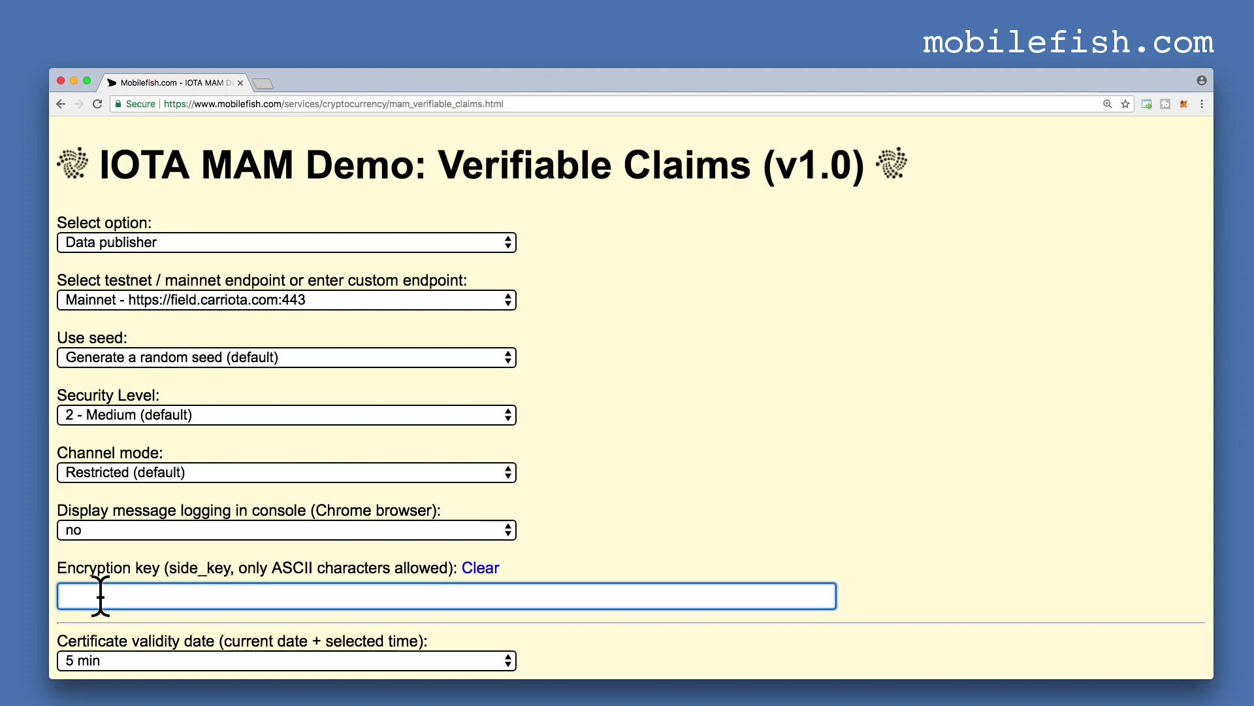
pyautogui.scroll(-8, 187, 591)
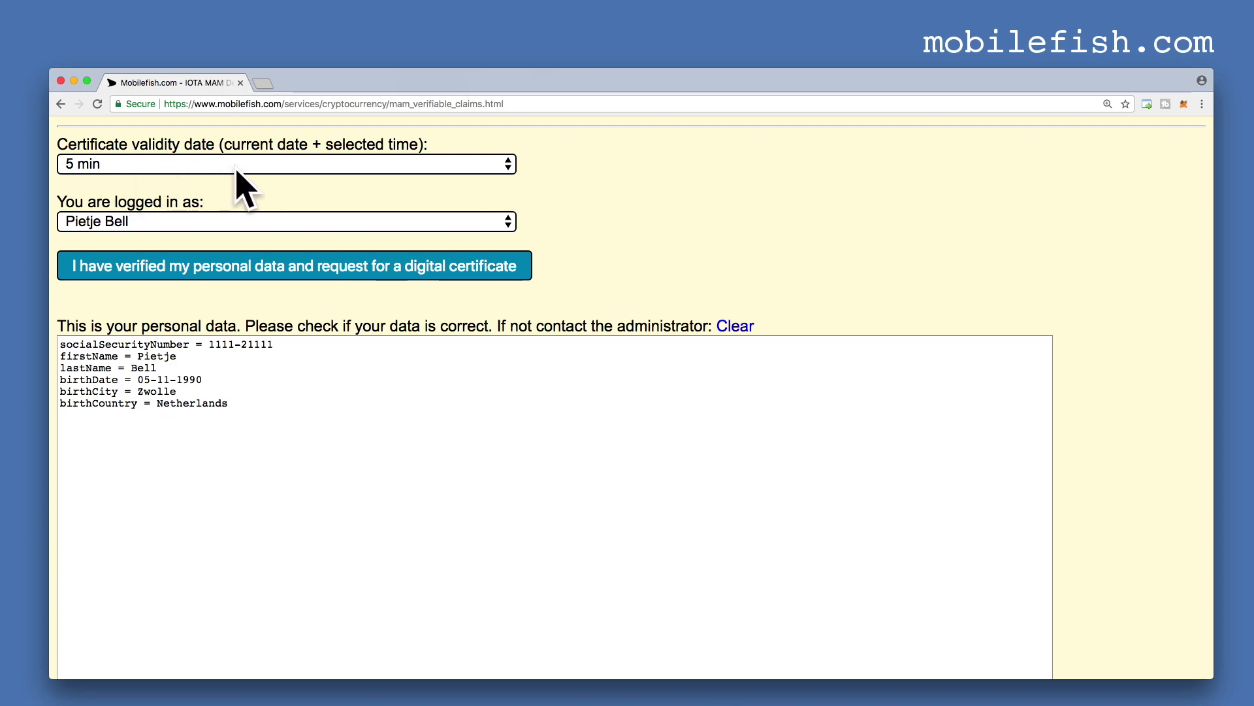
# Set the certificate validity date to 15 min
pyautogui.click(125, 167)
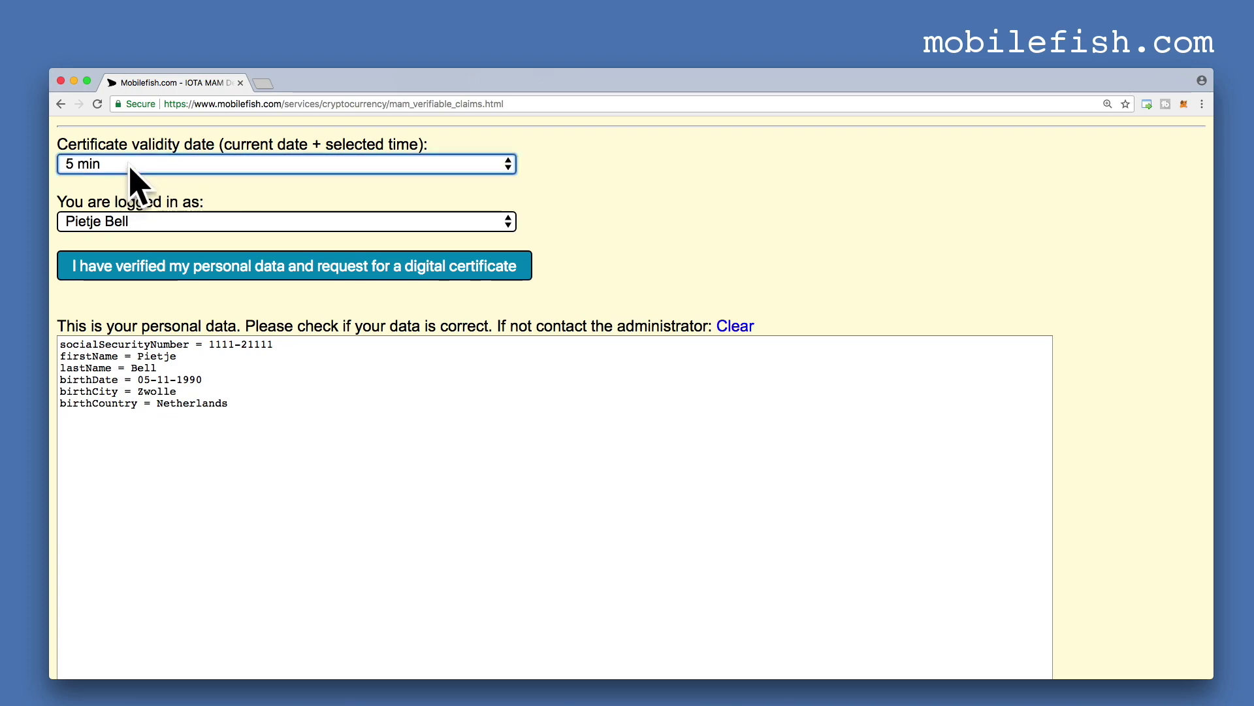
pyautogui.click(130, 167)
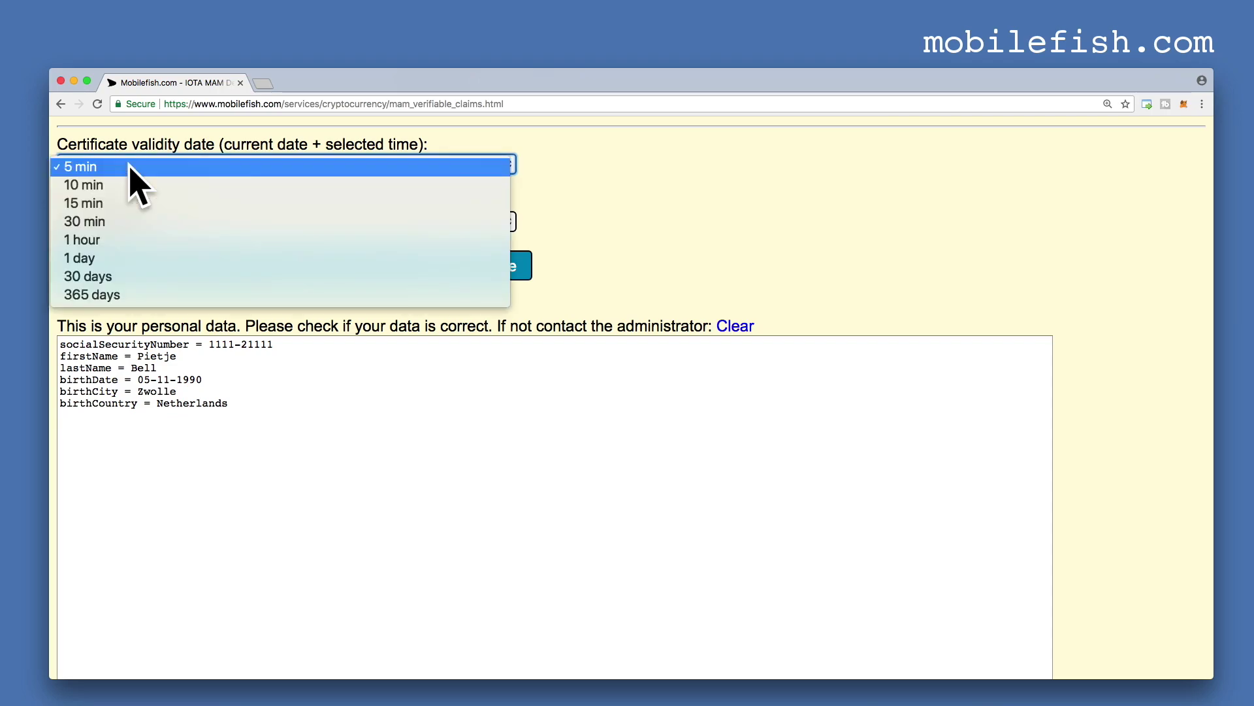
pyautogui.click(129, 206)
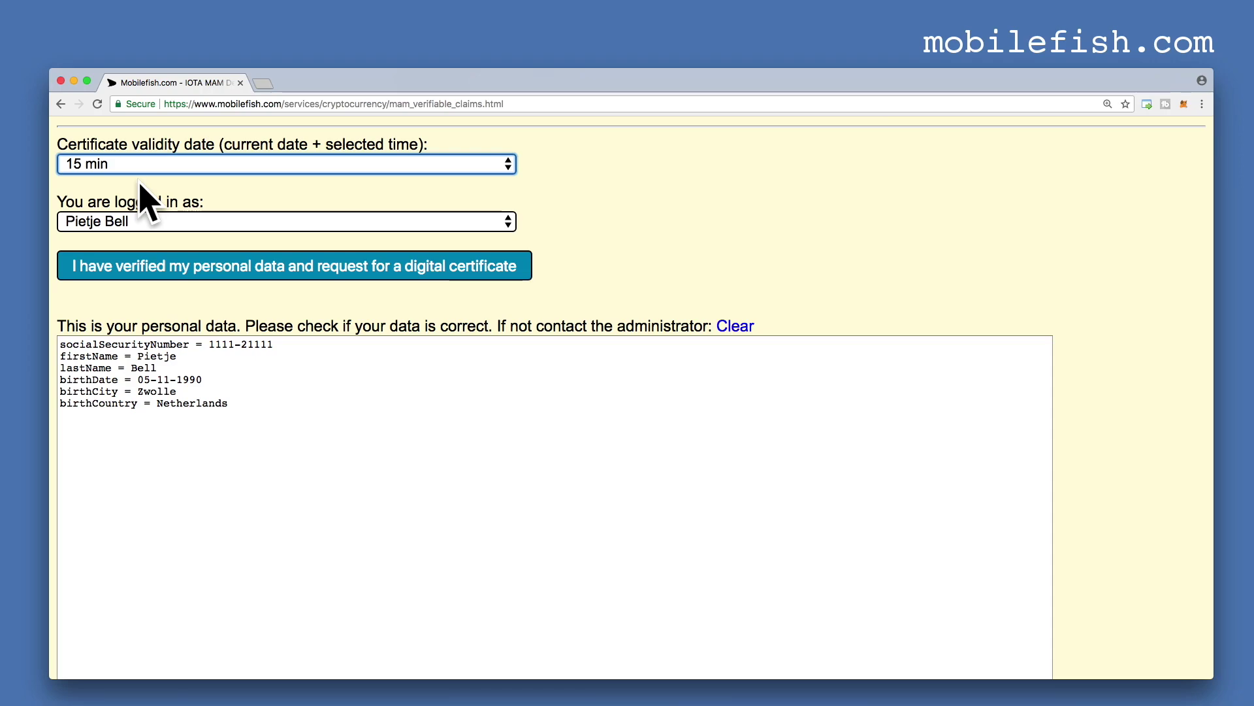
# Log in as the user born in Hong Kong
pyautogui.click(174, 223)
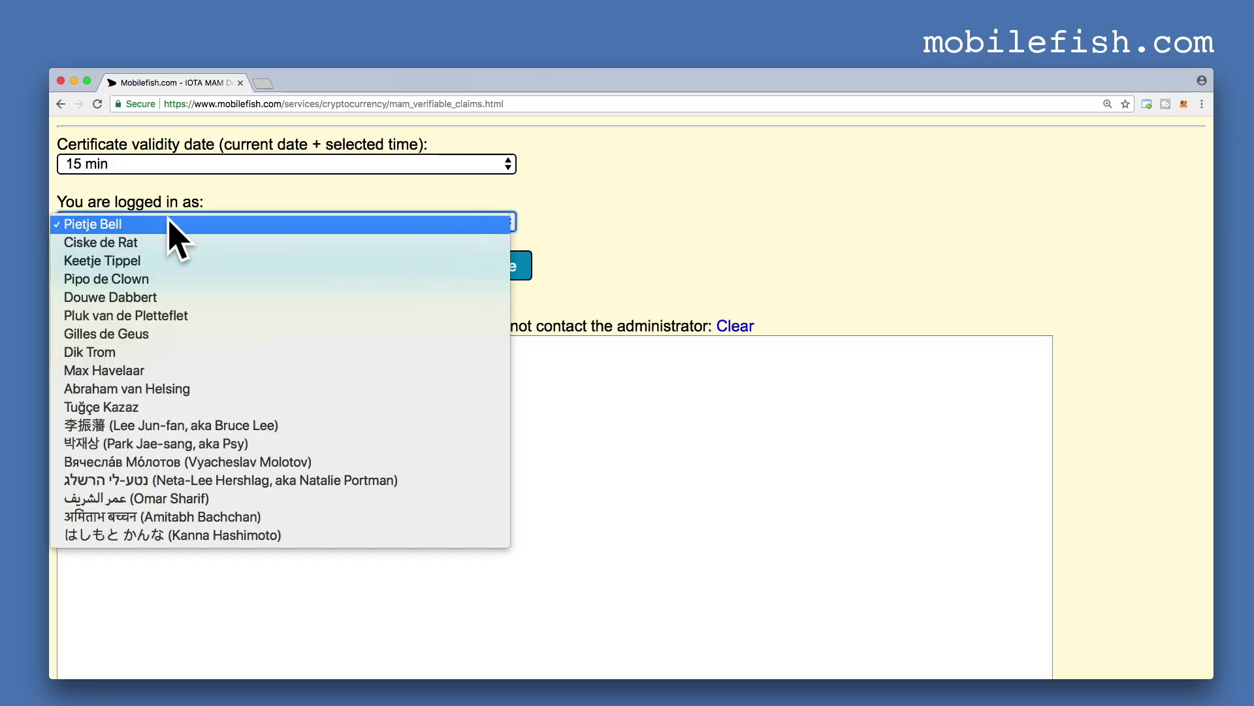
pyautogui.click(157, 425)
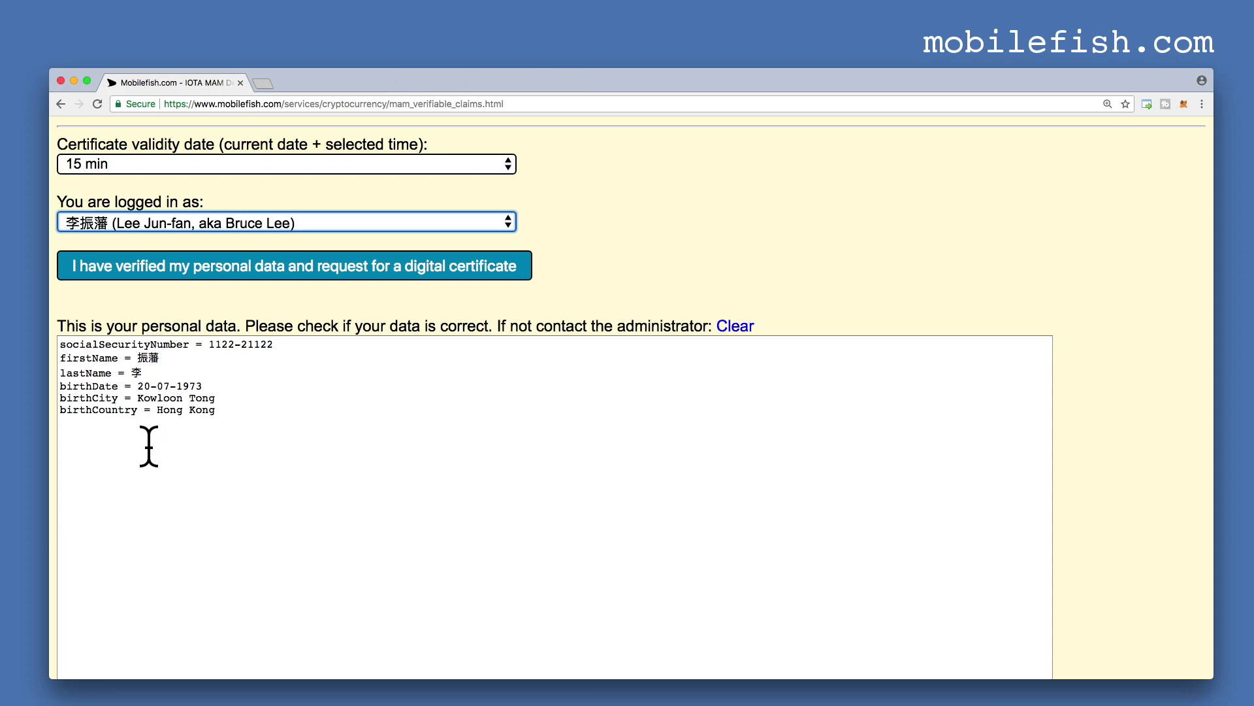
pyautogui.click(274, 222)
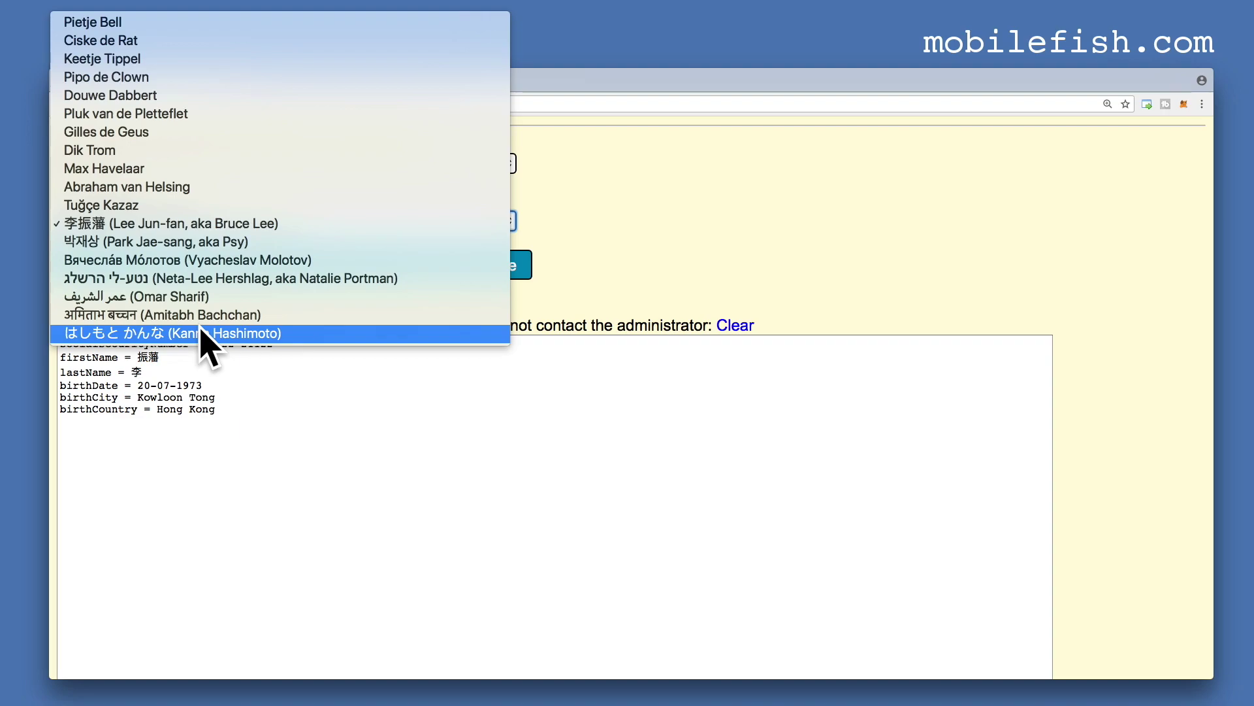
pyautogui.press('Escape')
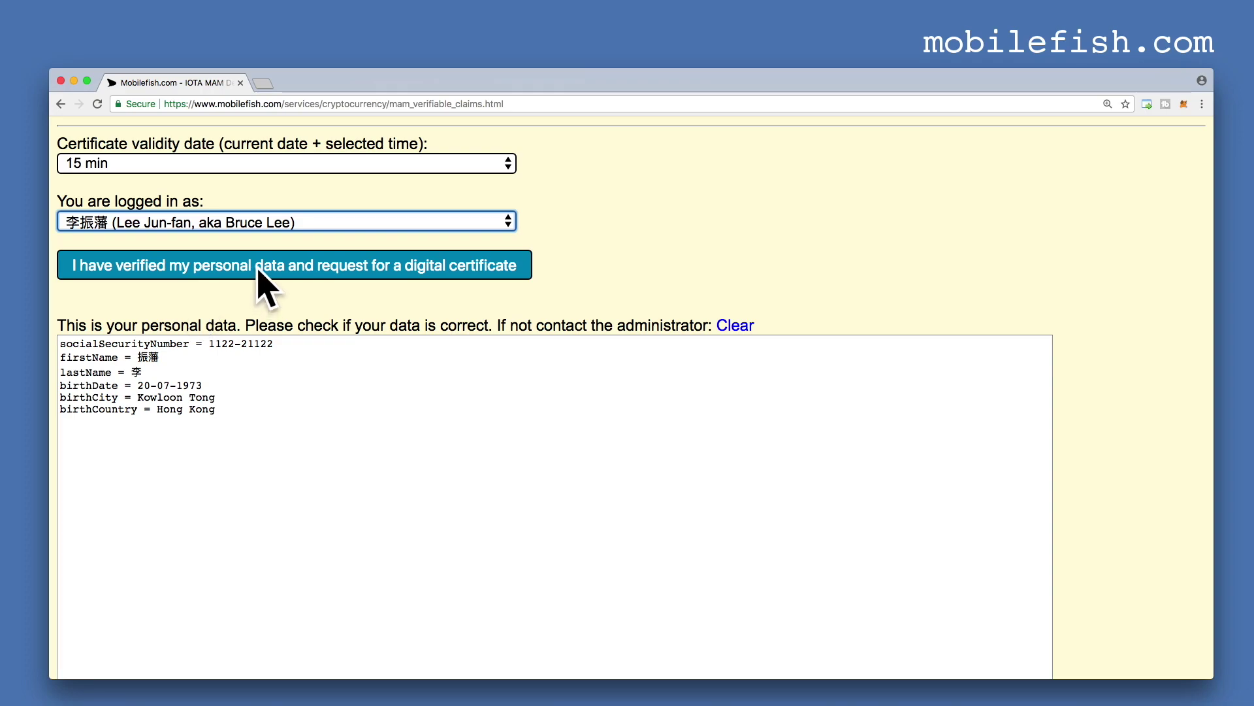
# Request a digital certificate for the verified data and highlight its JSON message and Base64 attesthash
pyautogui.click(264, 287)
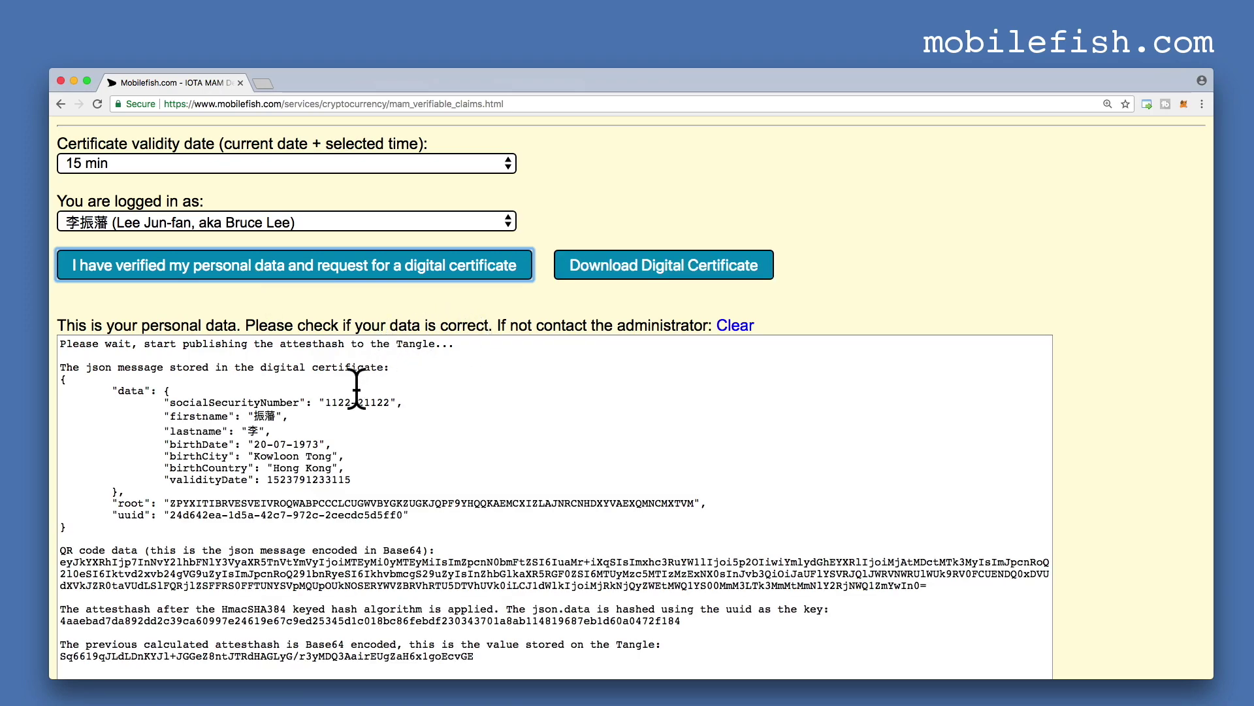
pyautogui.moveTo(361, 384); pyautogui.dragTo(153, 517)
pyautogui.tripleClick(157, 655)
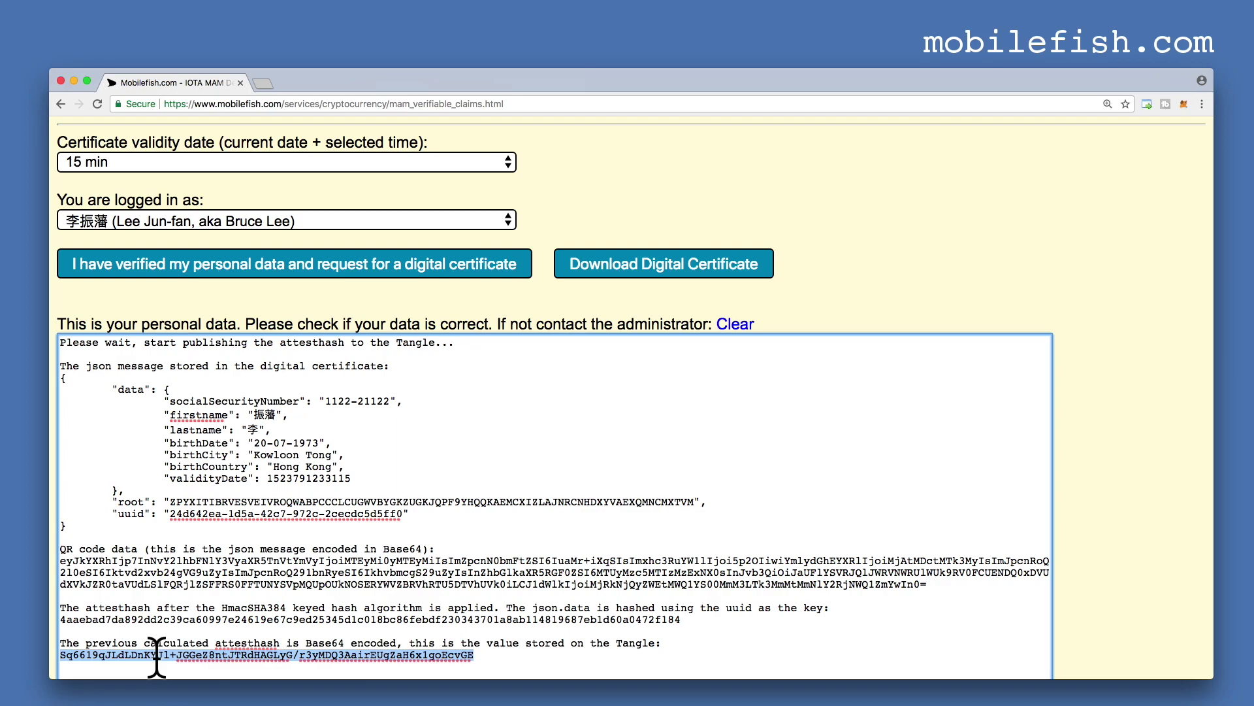
pyautogui.click(628, 264)
# Check the certificate's creation date 15/04/2018 13:05:33 and its expiry at 13:20:33
pyautogui.moveTo(420, 367); pyautogui.dragTo(415, 366)
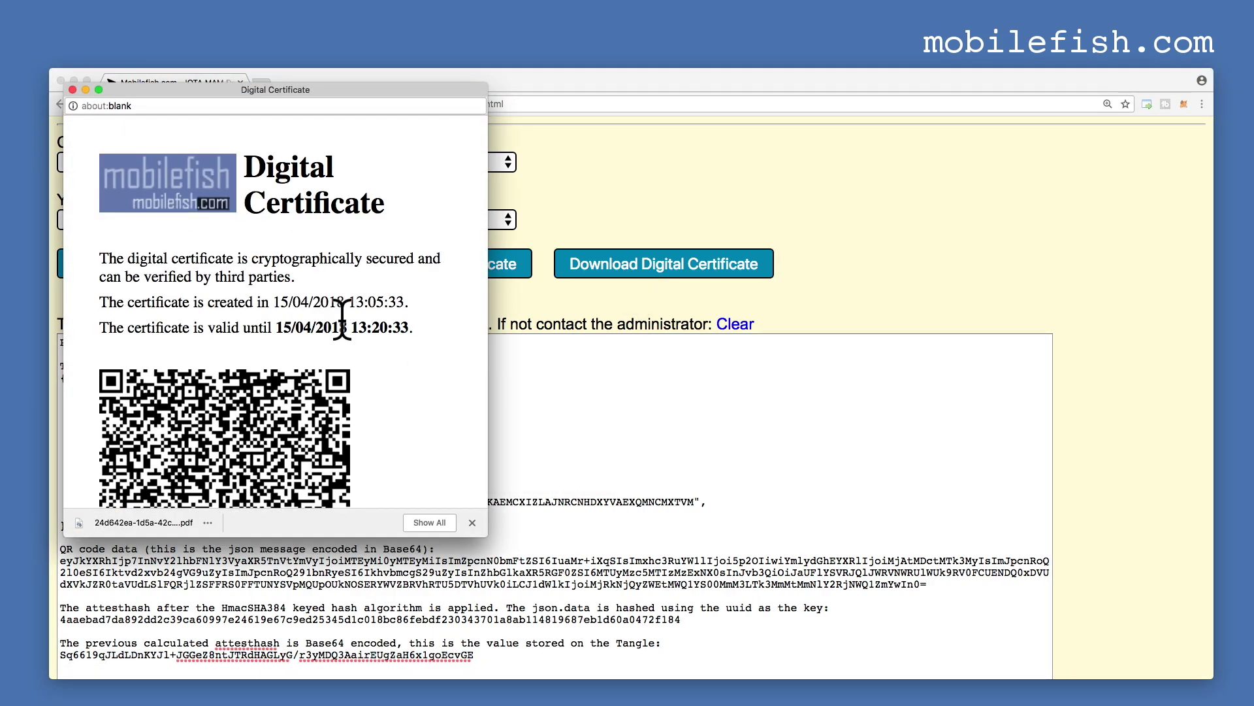
pyautogui.moveTo(277, 301); pyautogui.dragTo(272, 329)
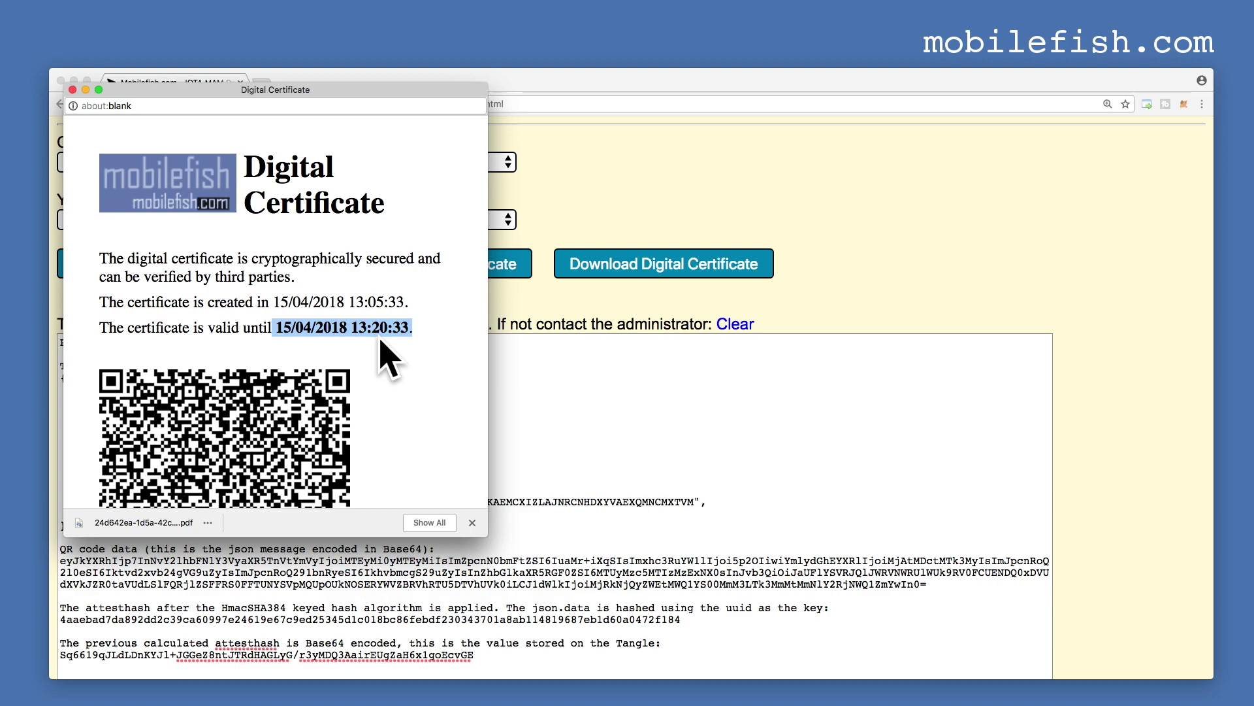
pyautogui.click(389, 358)
pyautogui.scroll(-2, 388, 358)
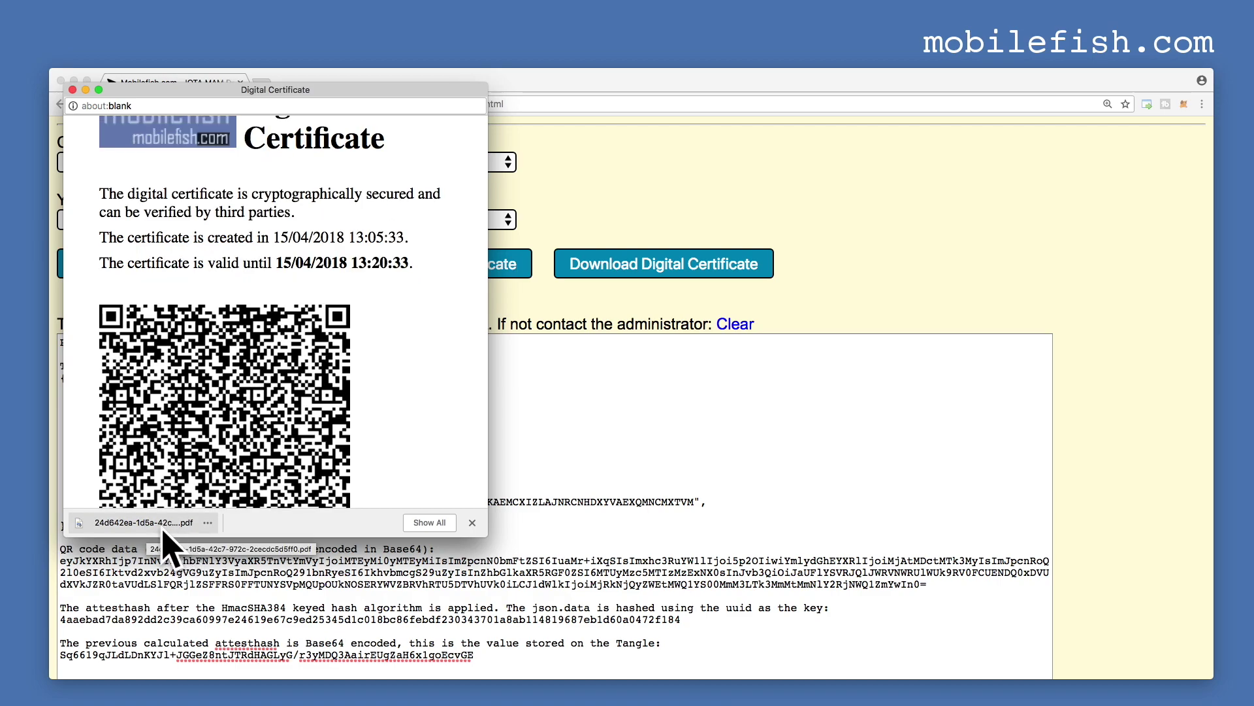
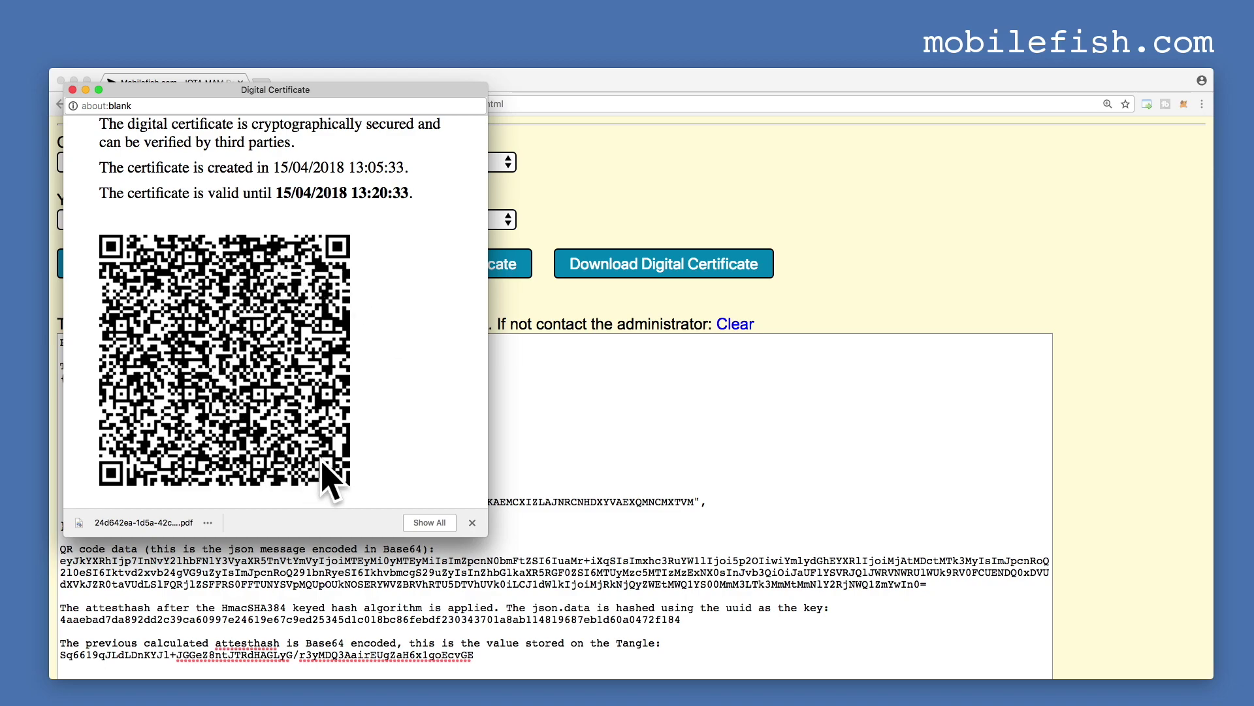
# Open the downloaded certificate PDF in its own tab and highlight its UUID line
pyautogui.moveTo(323, 463)
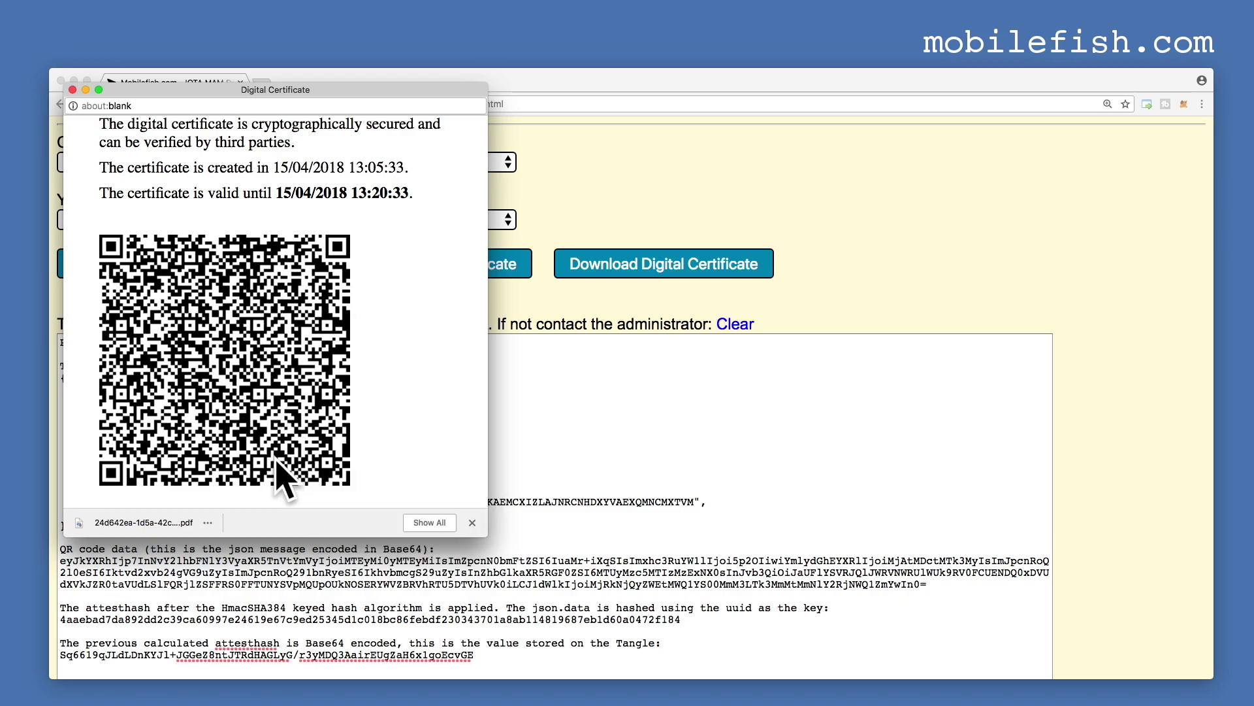
pyautogui.click(173, 528)
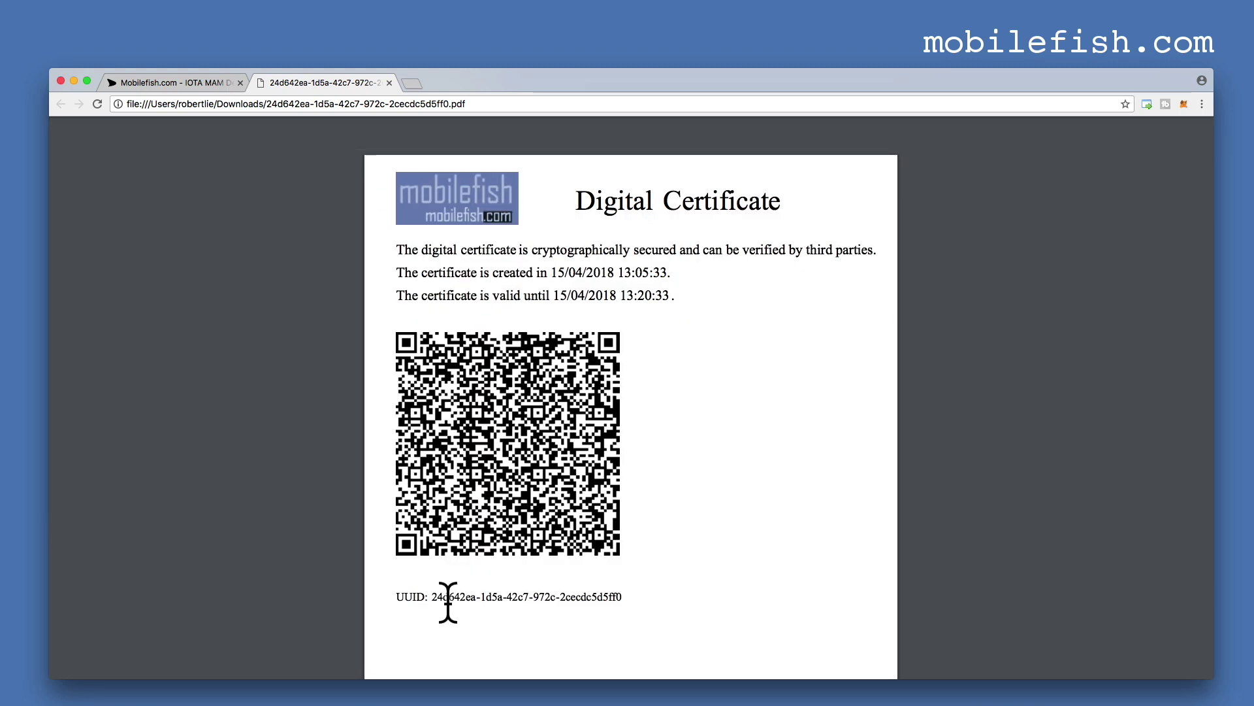
pyautogui.moveTo(430, 596); pyautogui.dragTo(618, 602)
pyautogui.click(632, 602)
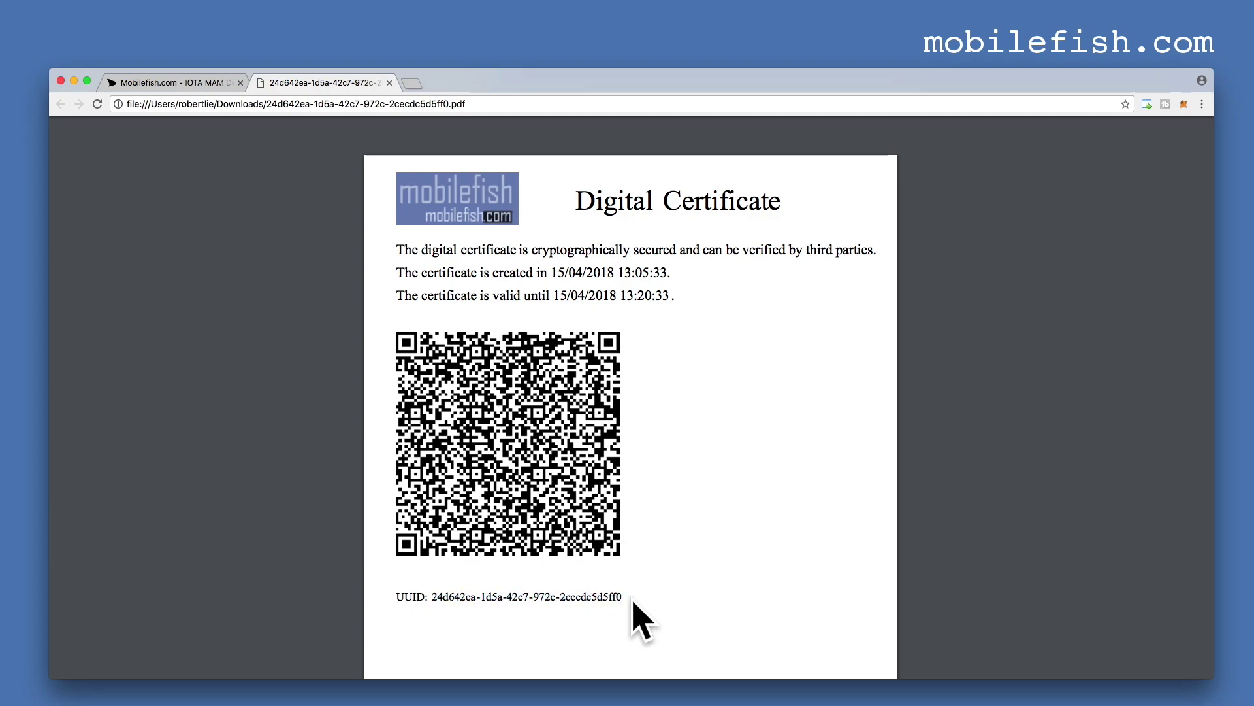
pyautogui.doubleClick(434, 596)
pyautogui.moveTo(503, 625); pyautogui.dragTo(633, 624)
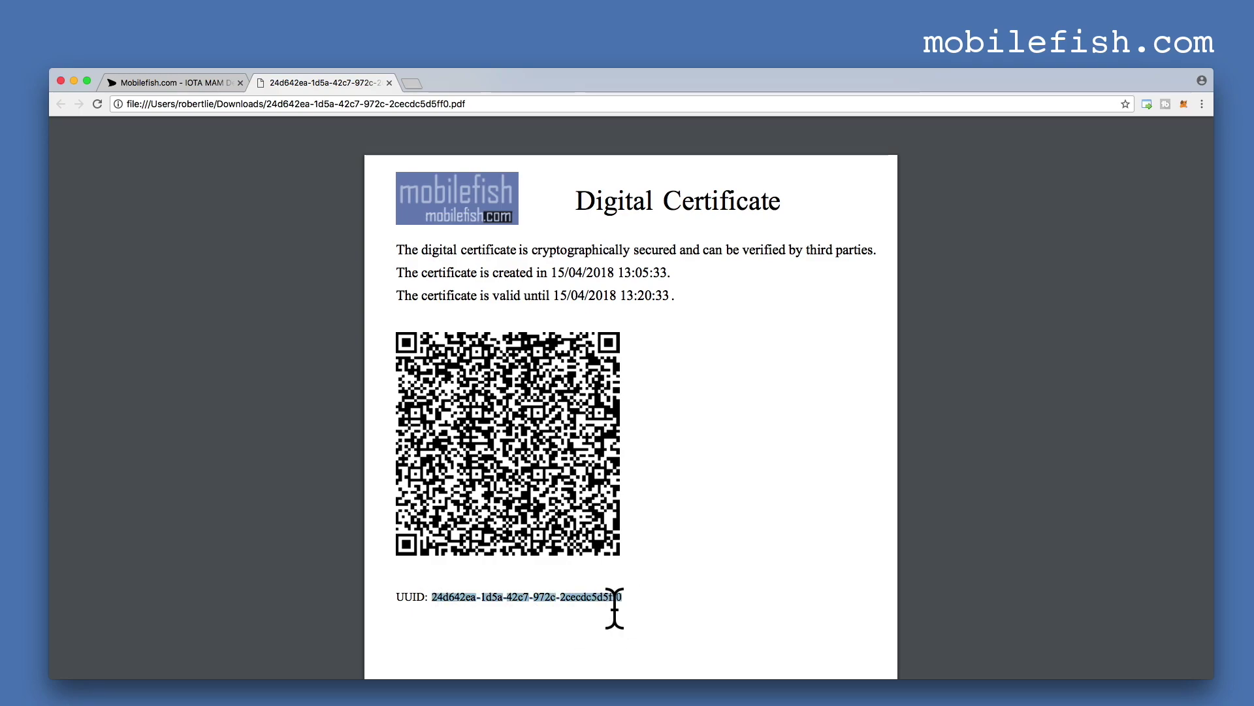
pyautogui.click(439, 595)
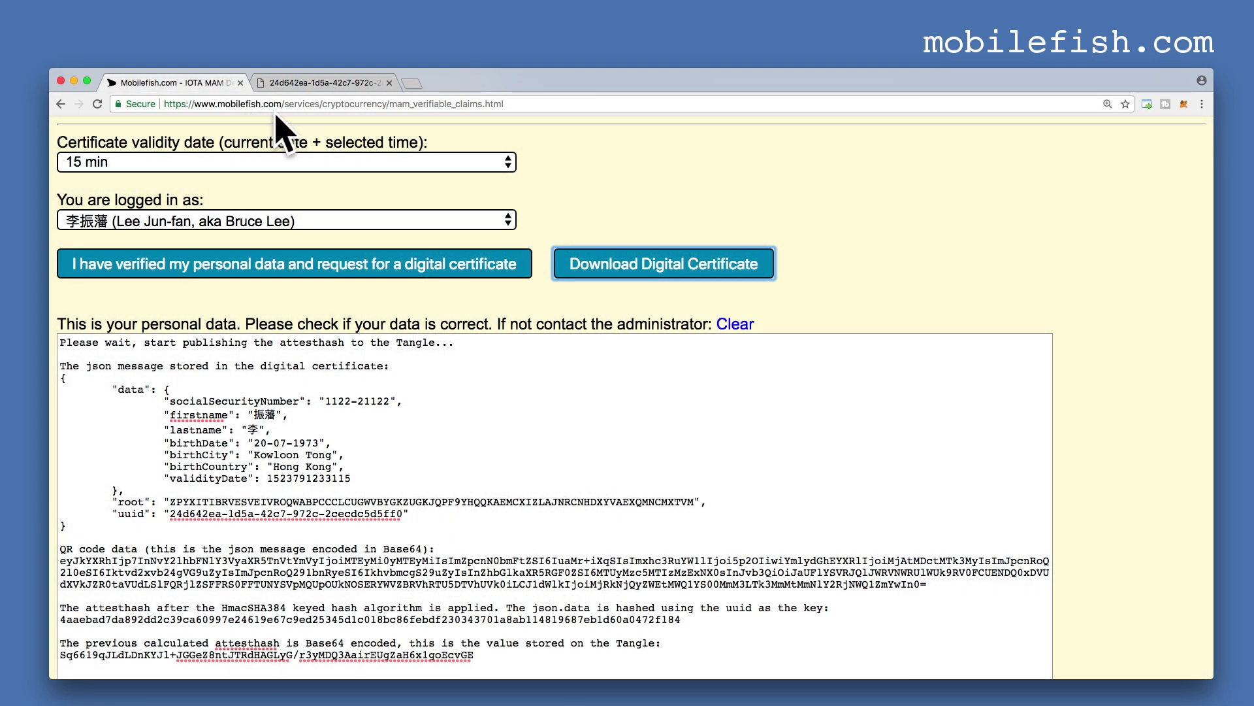
# Duplicate the demo page in a new tab and switch its role to Data receiver
pyautogui.click(425, 105)
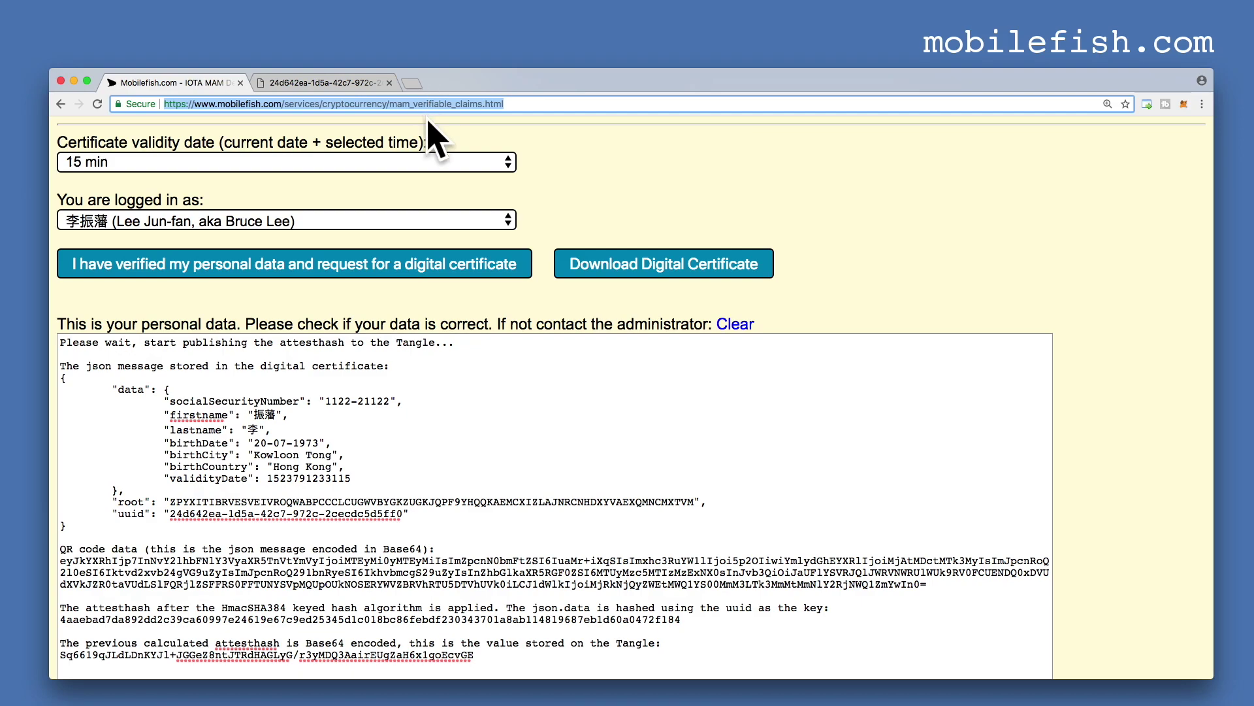
pyautogui.hotkey('alt', 'Return')
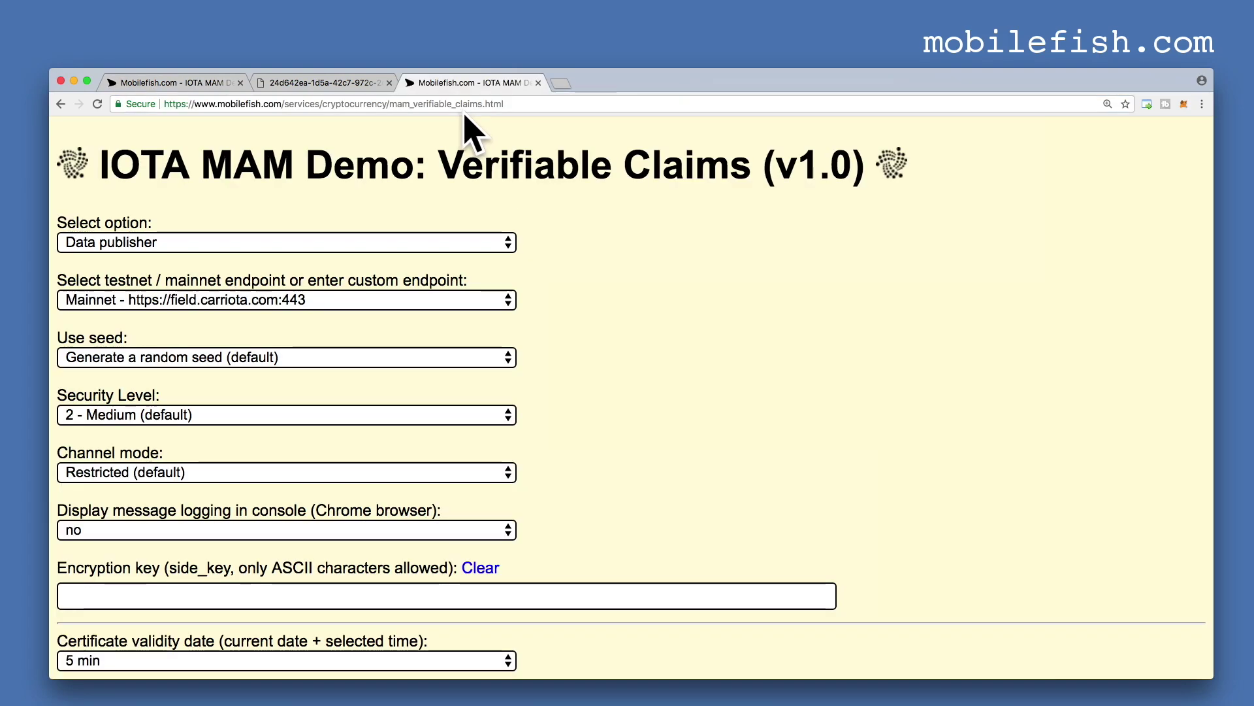
pyautogui.click(246, 248)
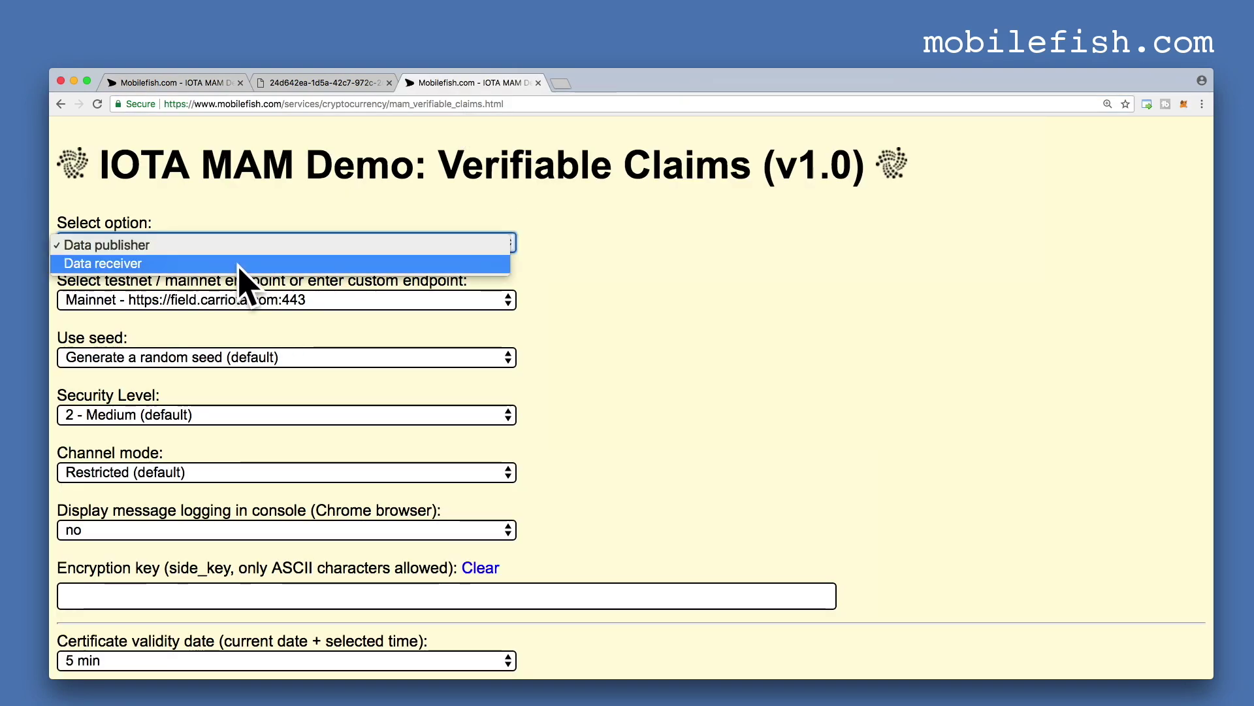
pyautogui.click(247, 264)
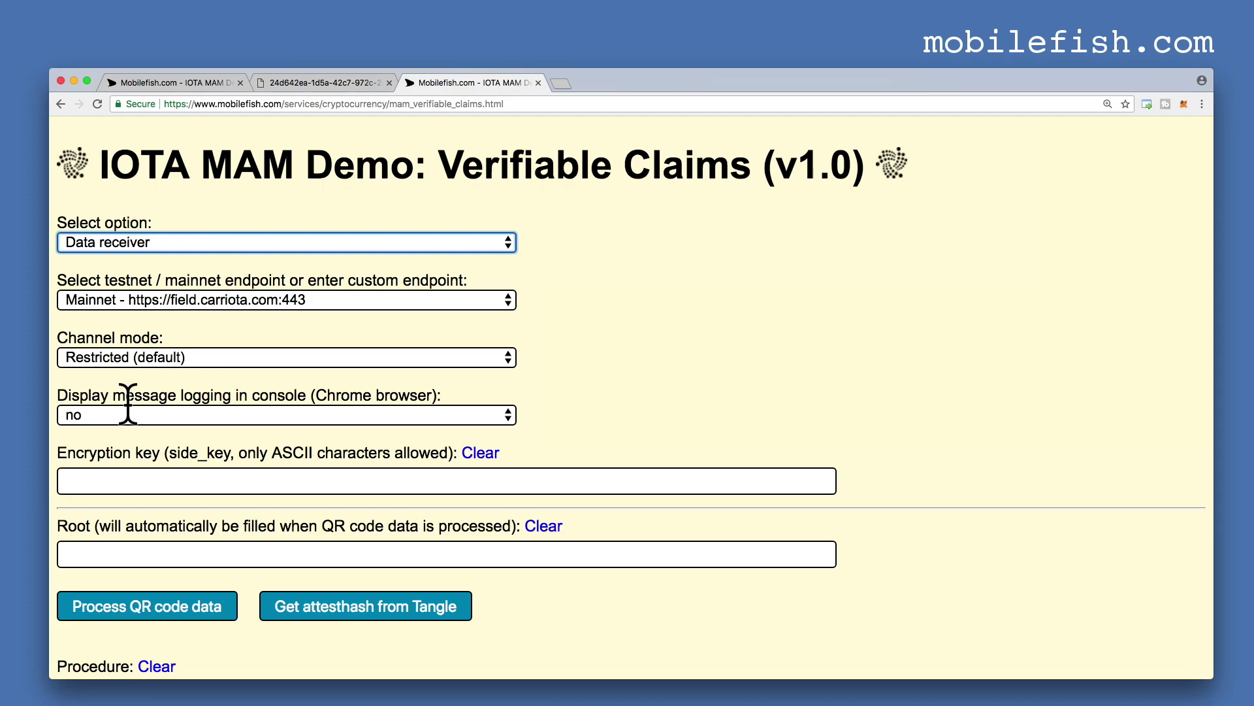
# Fill in the encryption key on the receiver form
pyautogui.click(94, 480)
pyautogui.write('mysecret')
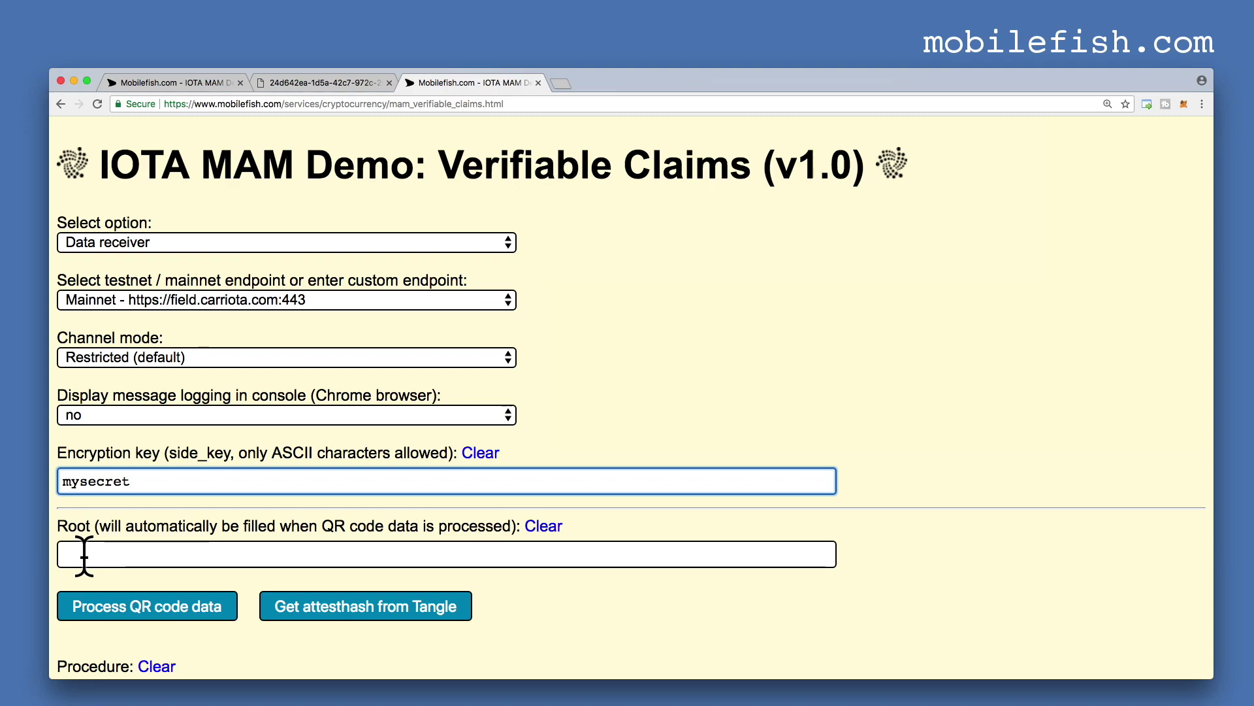
pyautogui.scroll(-6, 84, 556)
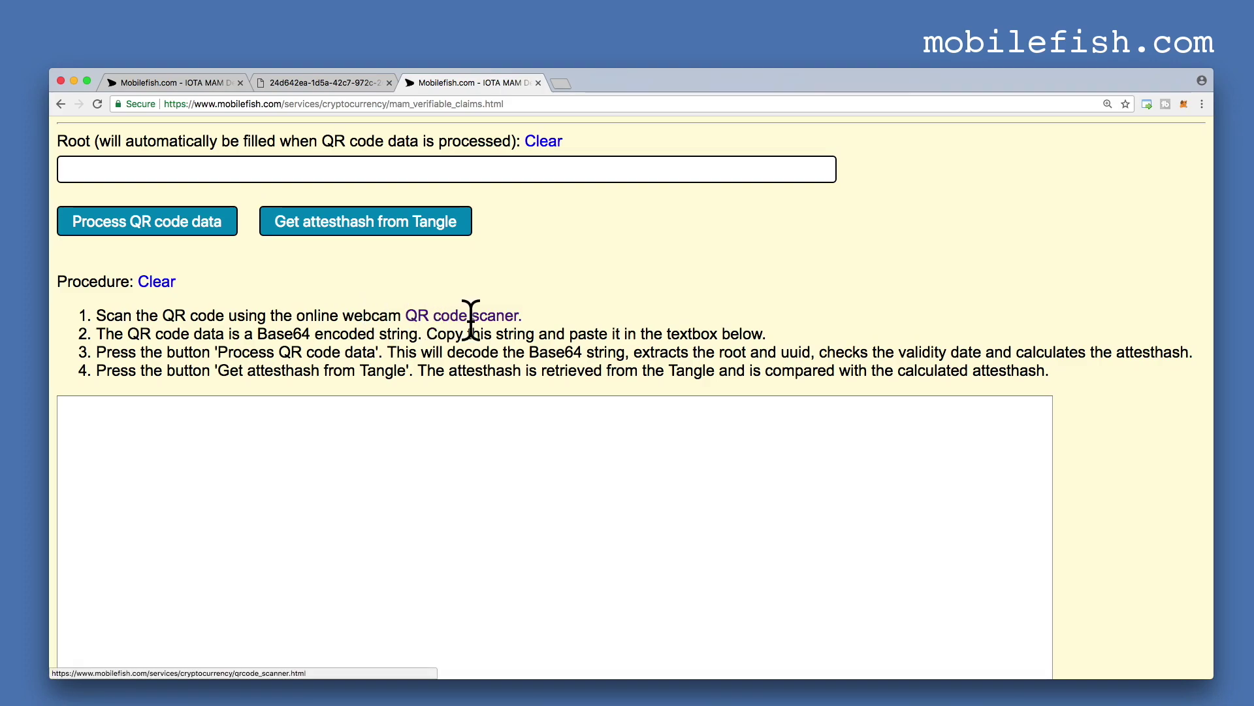
# Launch the webcam QR code scanner from the Procedure list and allow camera access
pyautogui.click(464, 316)
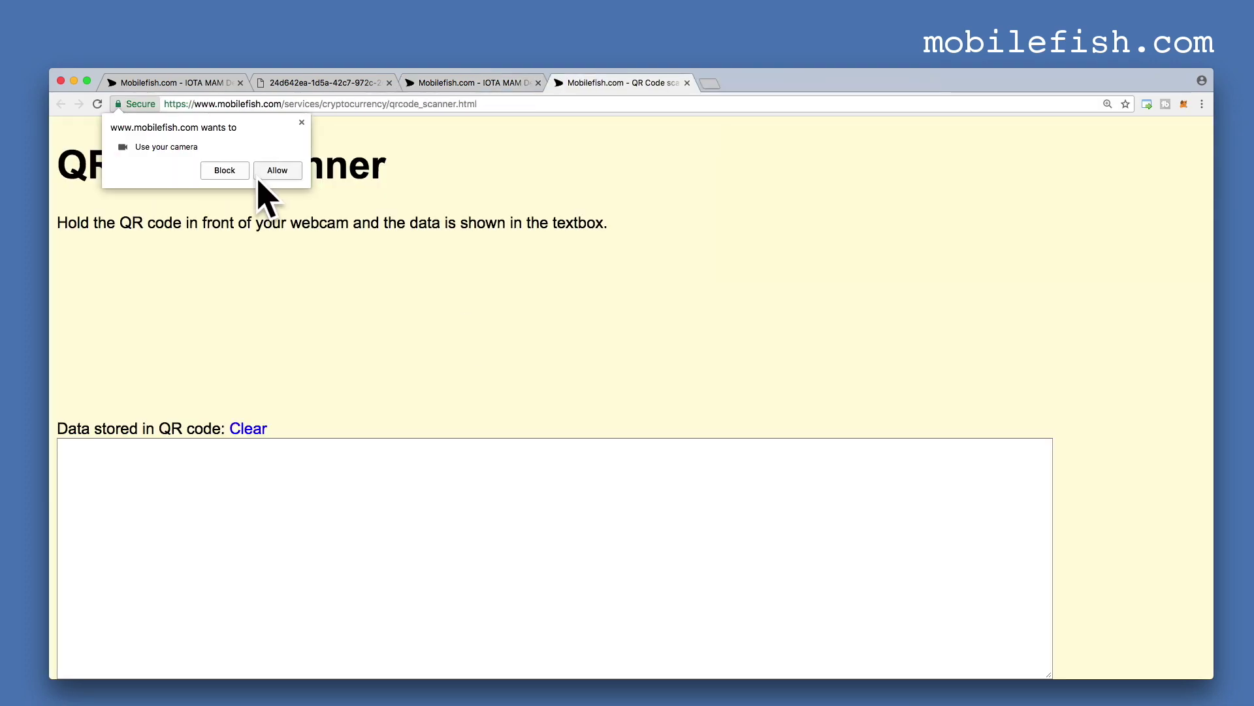
pyautogui.click(279, 171)
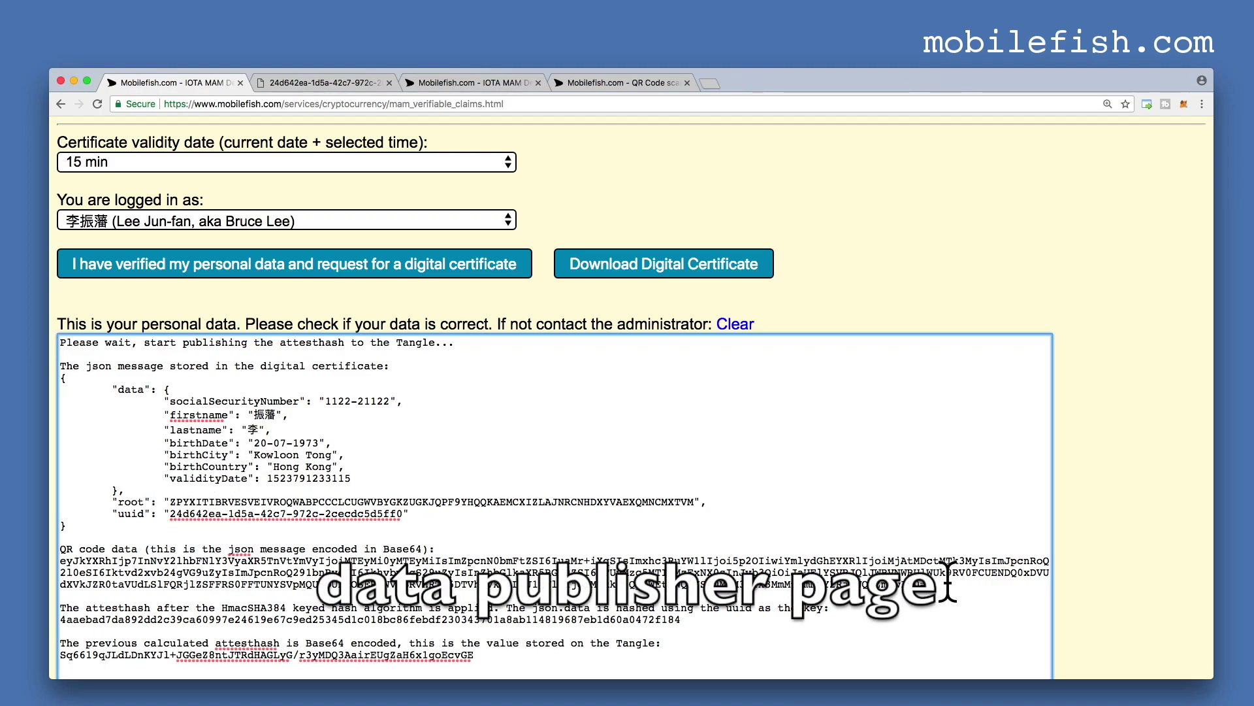
# Copy the scanned Base64 QR code data and paste it into the receiver's QR code data box
pyautogui.moveTo(941, 586); pyautogui.dragTo(52, 581)
pyautogui.press('super+c')
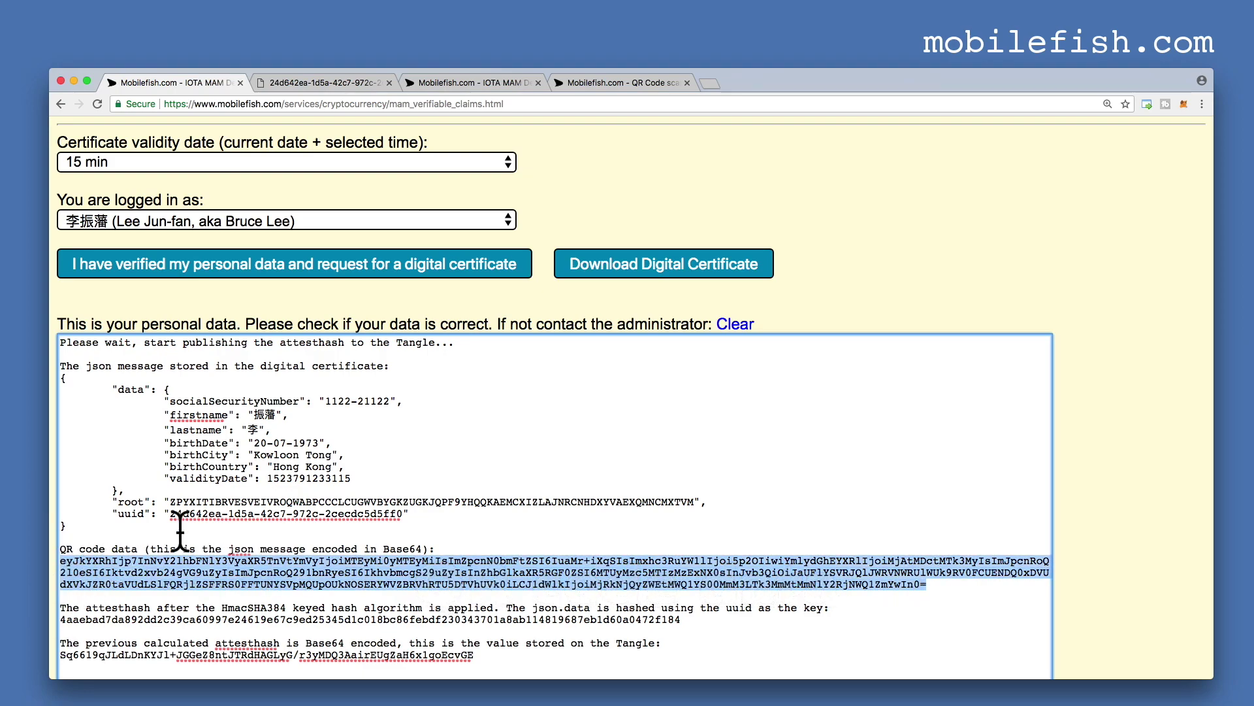
pyautogui.click(607, 83)
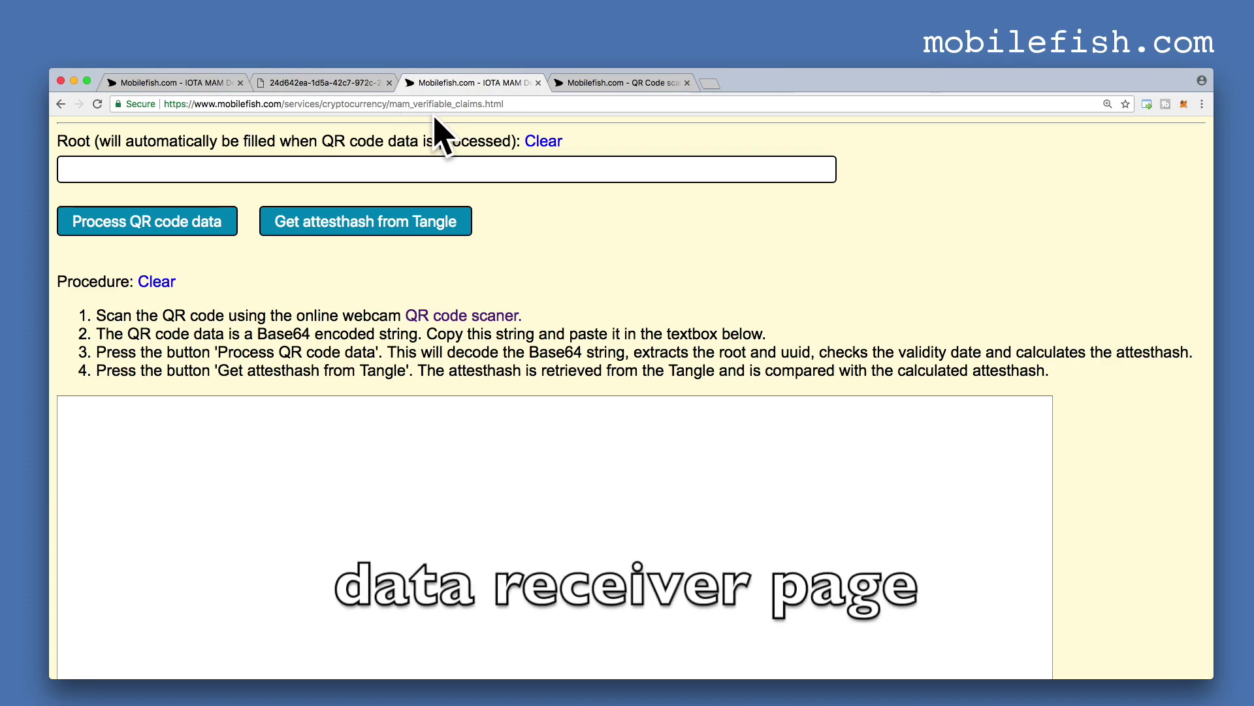
pyautogui.click(139, 431)
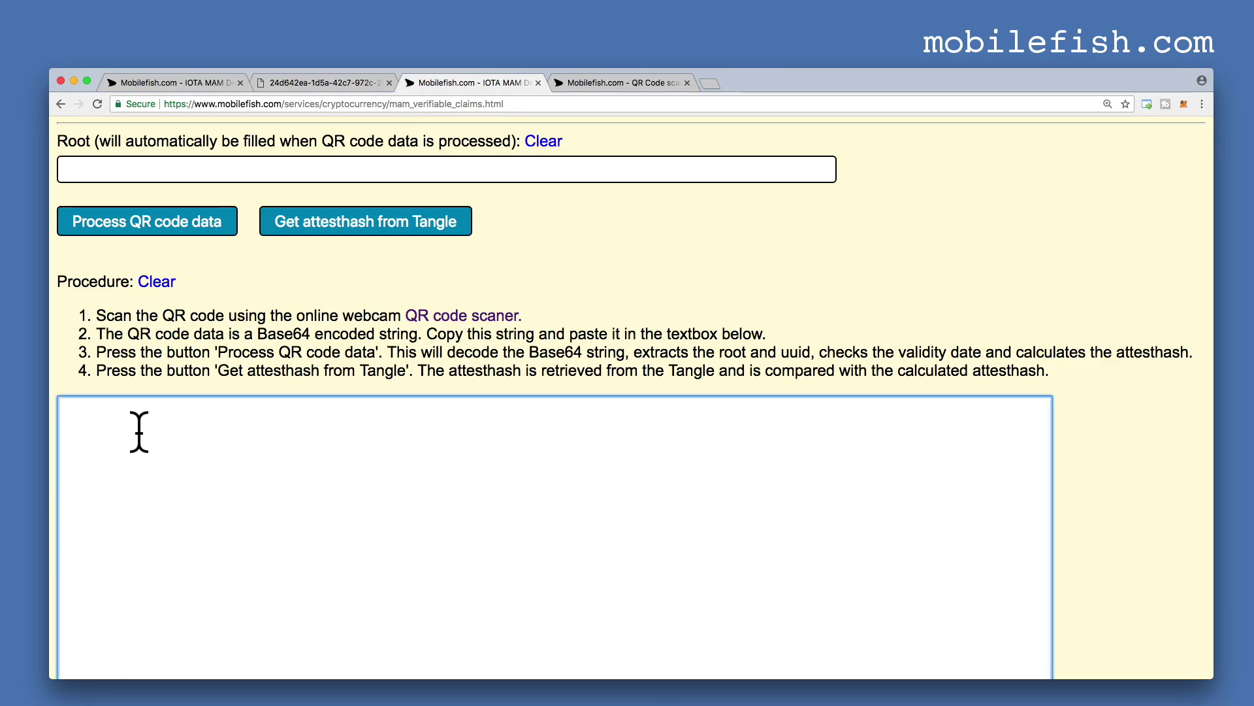
pyautogui.press('super+v')
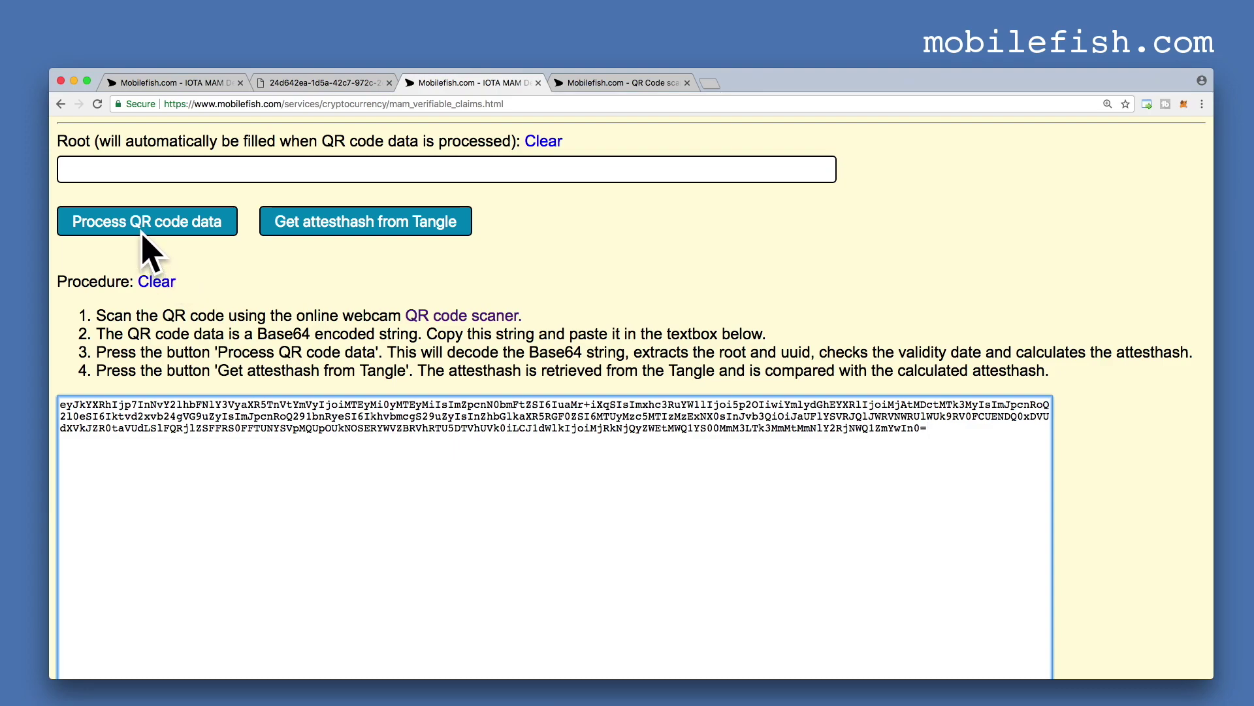
pyautogui.click(147, 226)
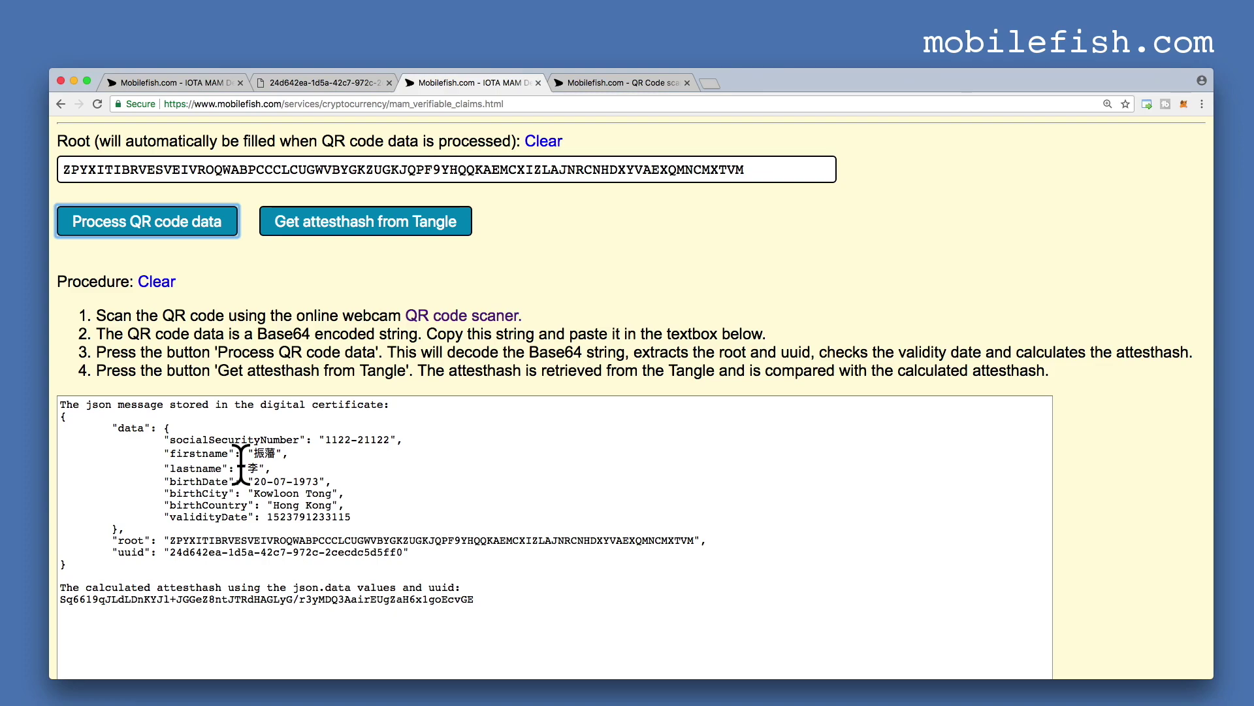
pyautogui.click(60, 420)
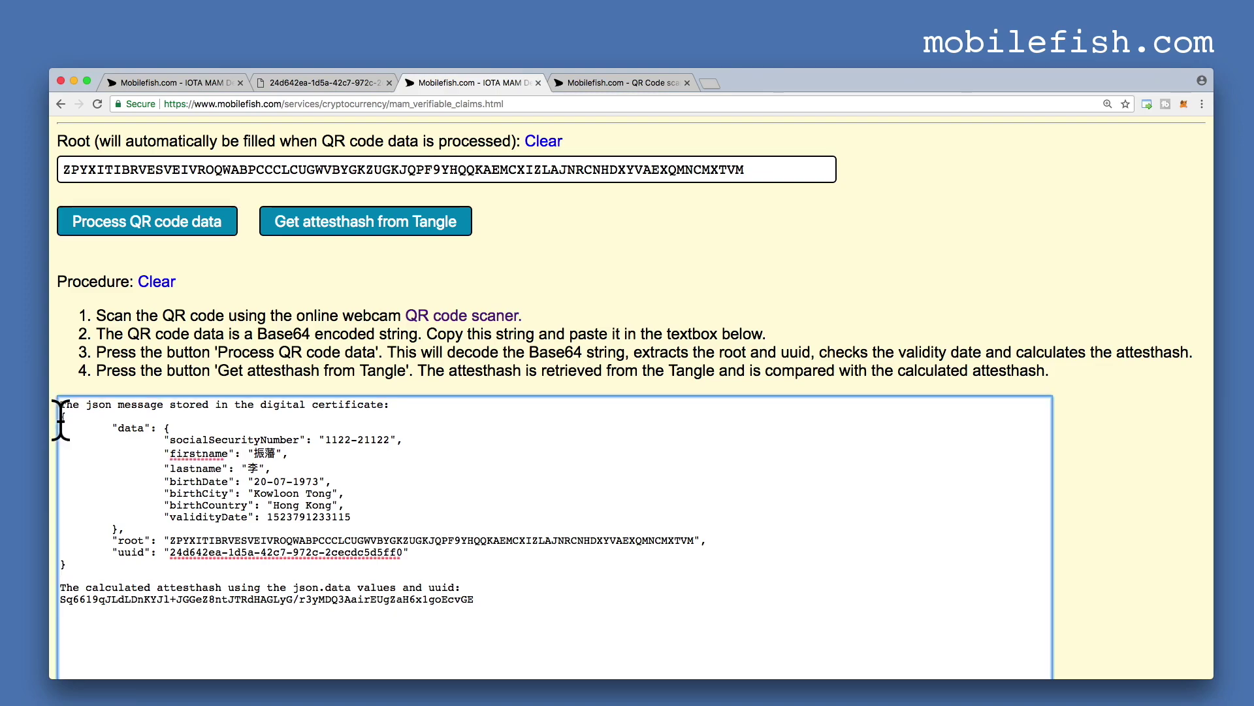
pyautogui.moveTo(60, 420); pyautogui.dragTo(71, 566)
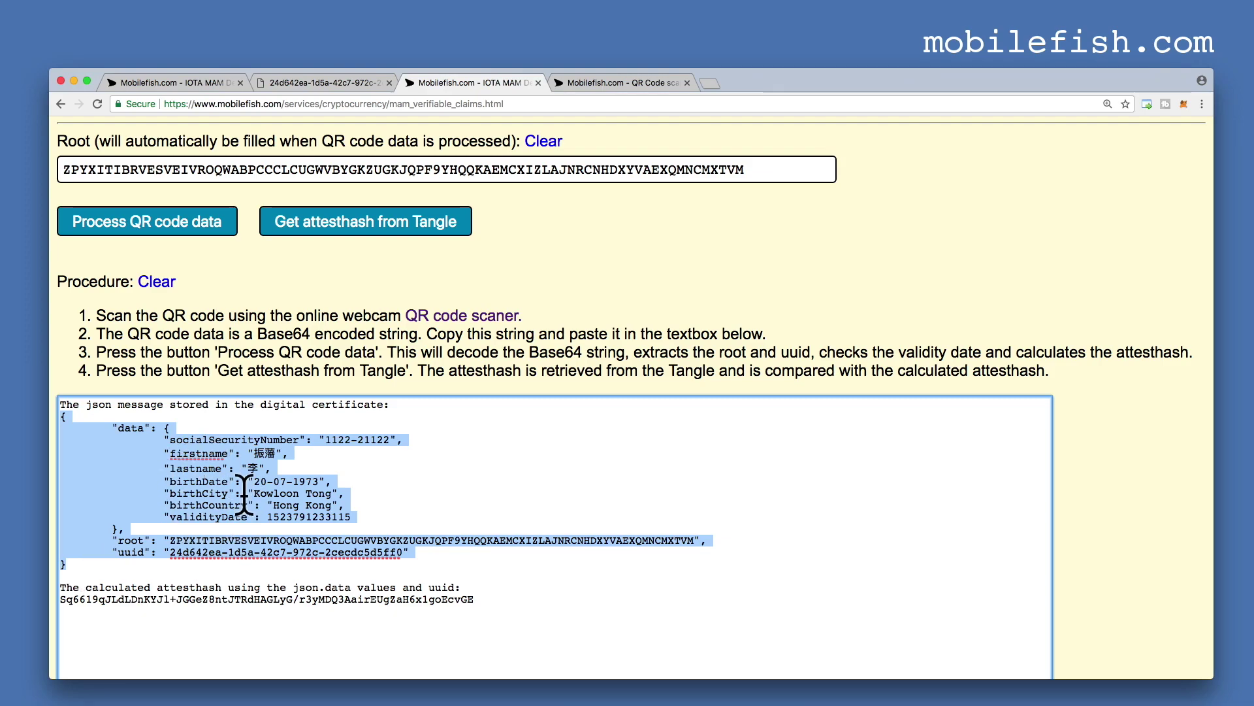
pyautogui.moveTo(170, 541); pyautogui.dragTo(693, 541)
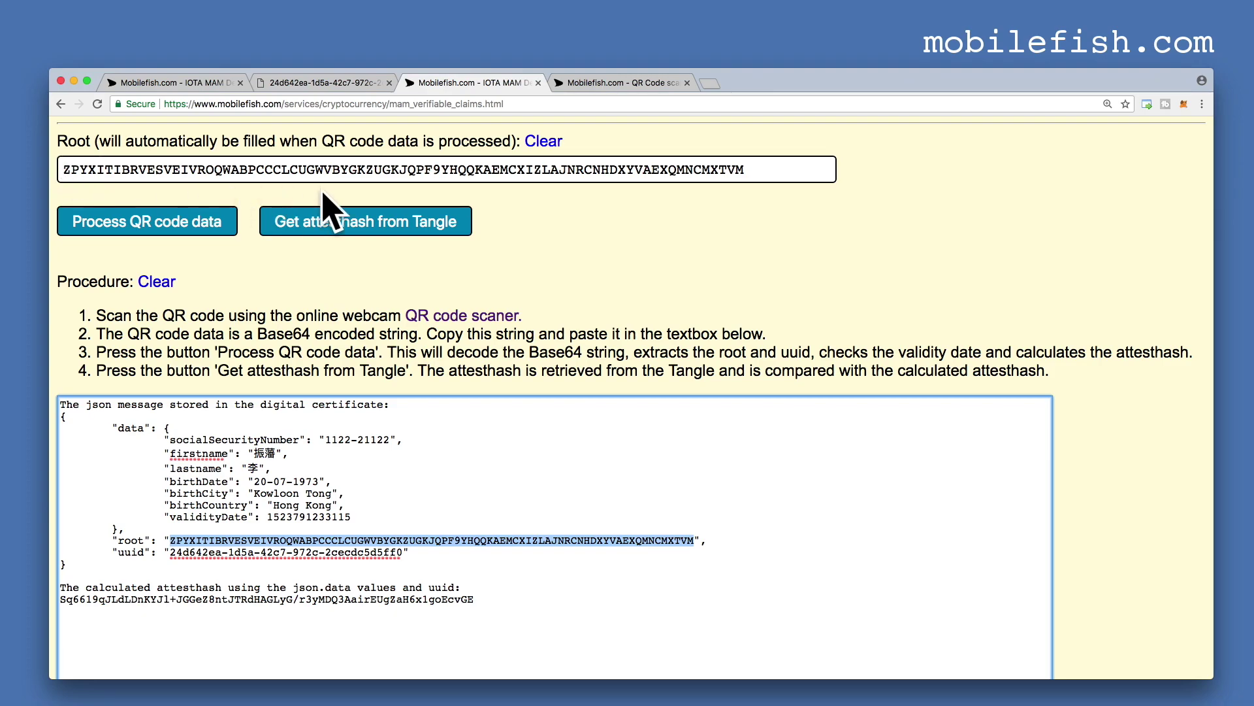
pyautogui.click(171, 559)
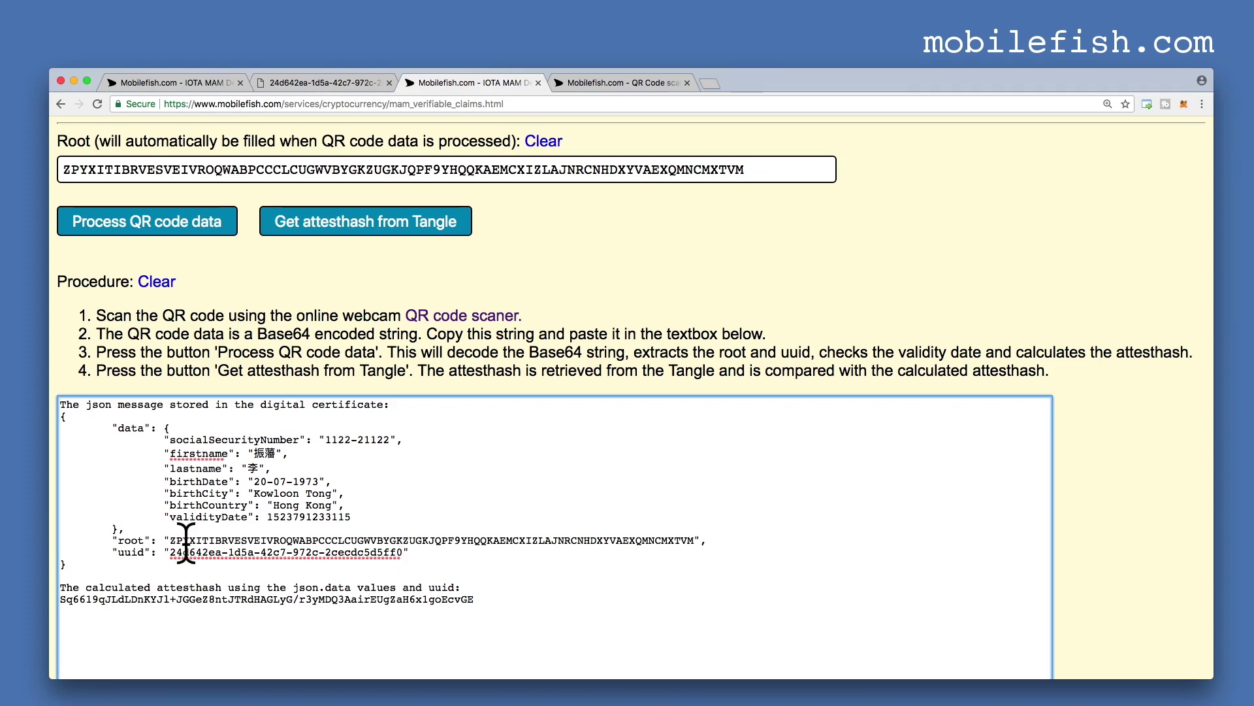
pyautogui.moveTo(488, 601); pyautogui.dragTo(33, 609)
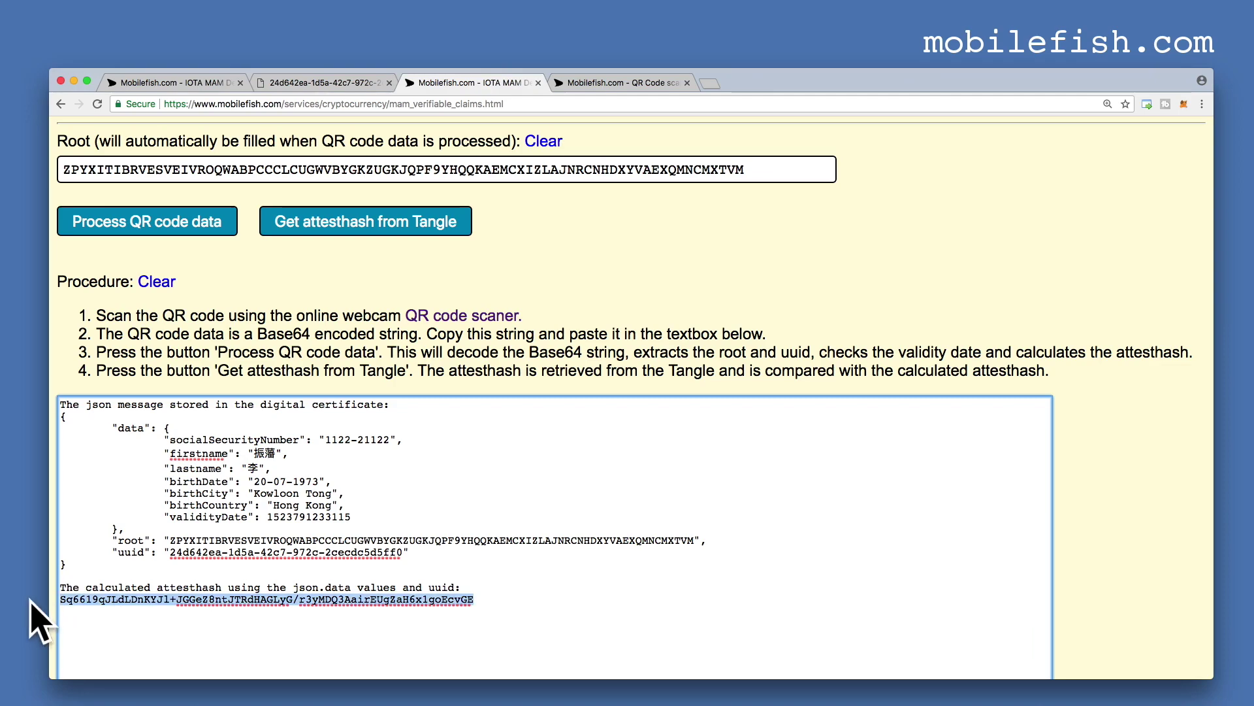
pyautogui.click(138, 637)
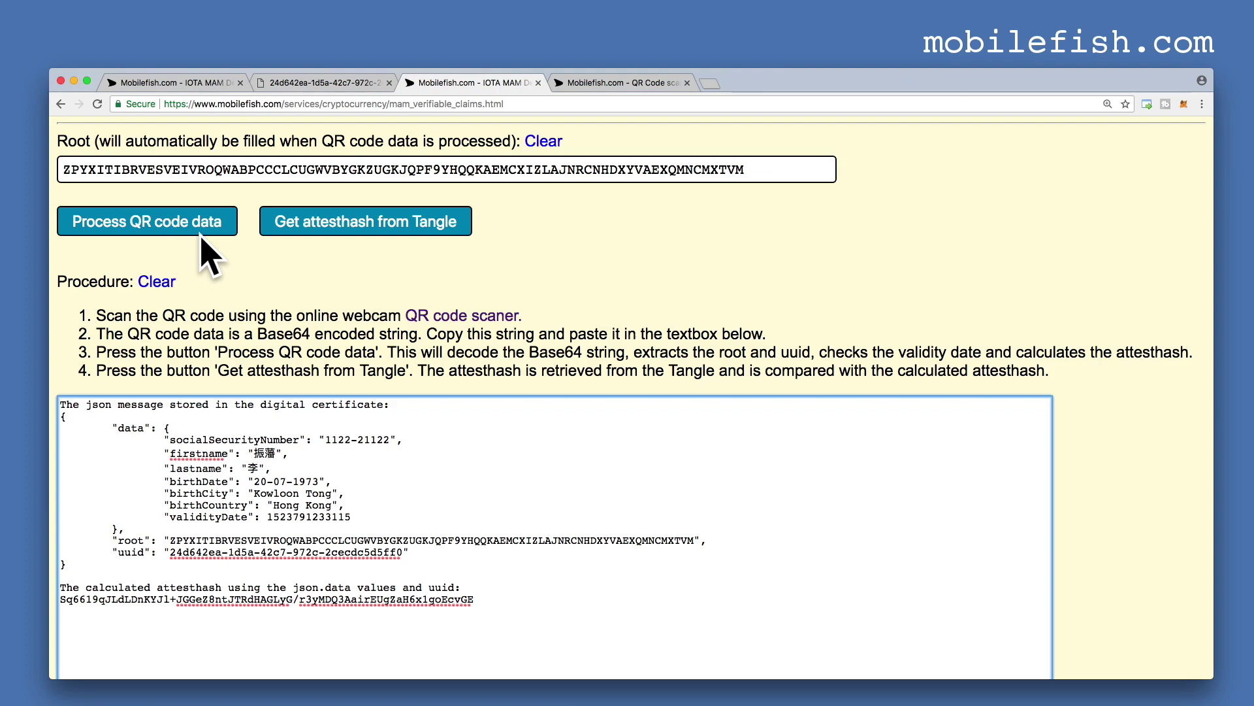
pyautogui.scroll(2, 322, 288)
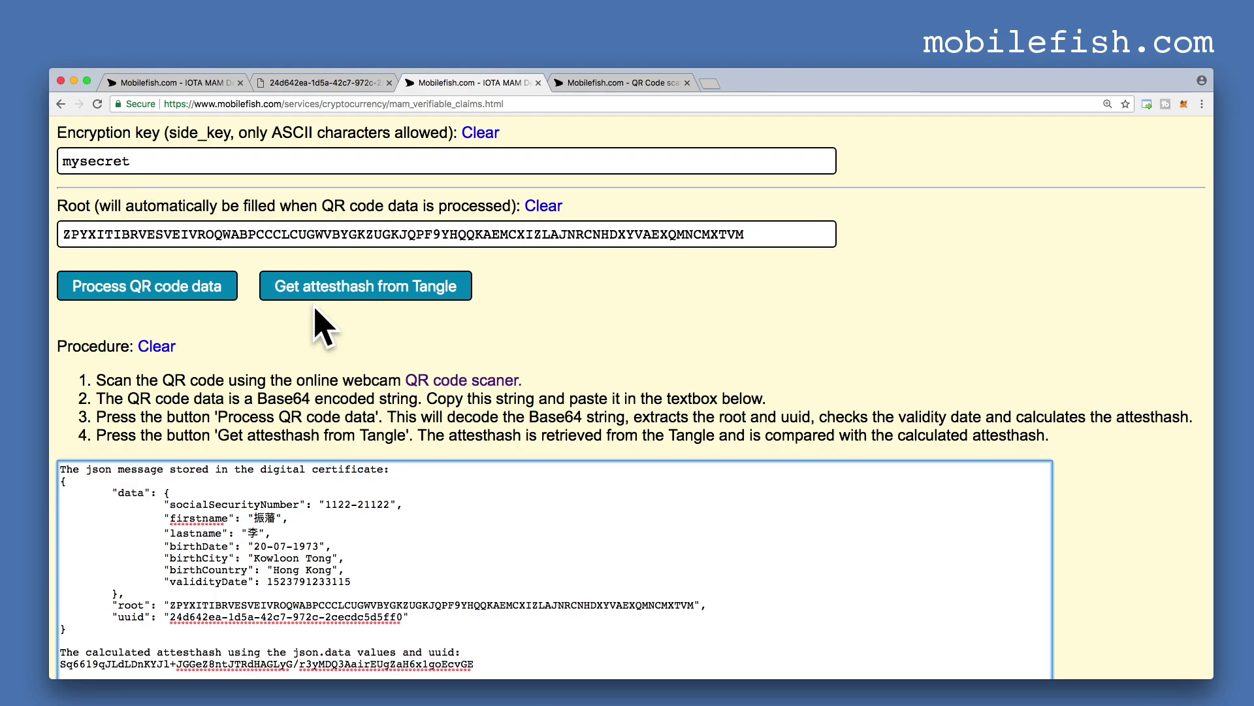
# Fetch the attesthash from the Tangle and compare it with the calculated attesthash line
pyautogui.click(324, 290)
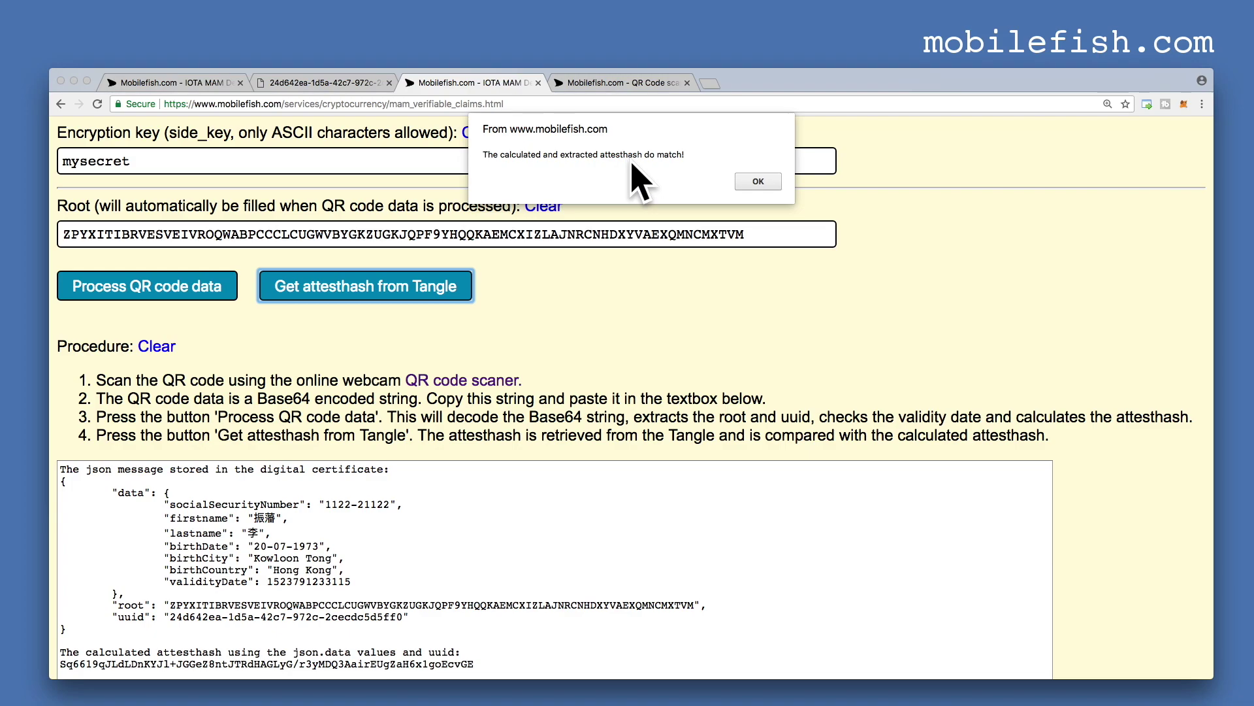
pyautogui.click(760, 183)
pyautogui.scroll(-5, 728, 349)
pyautogui.tripleClick(419, 546)
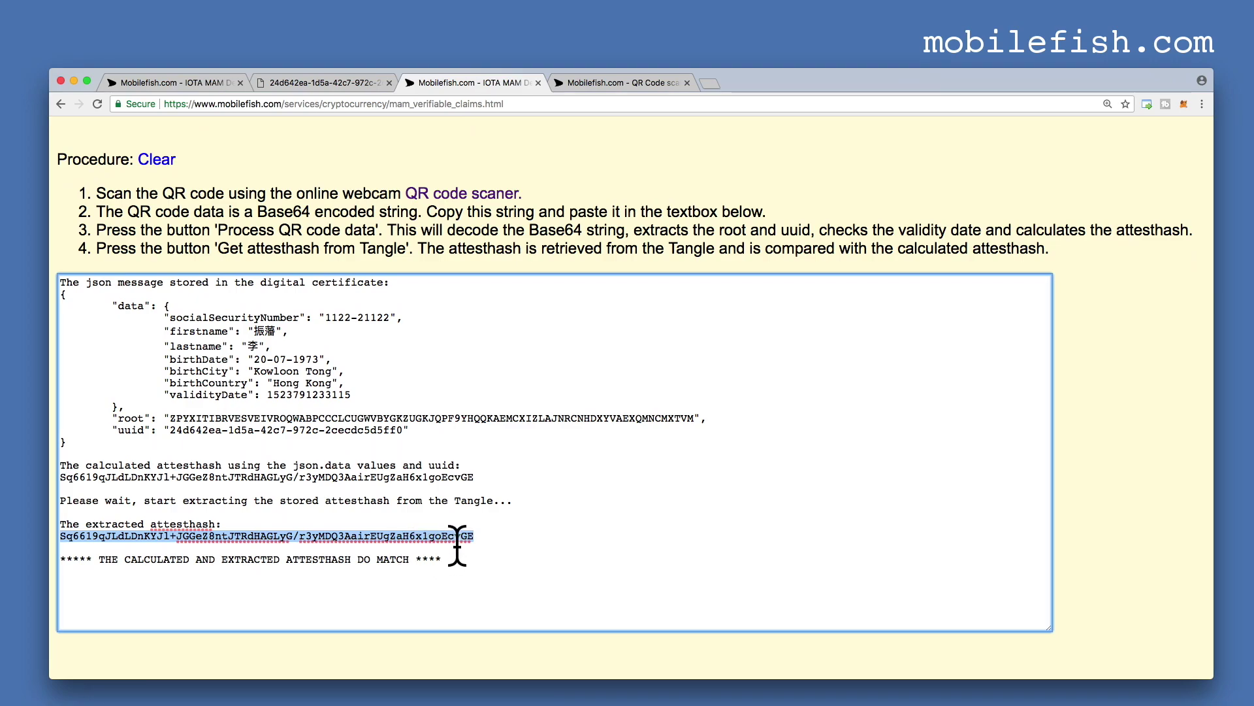
pyautogui.moveTo(474, 478); pyautogui.dragTo(46, 487)
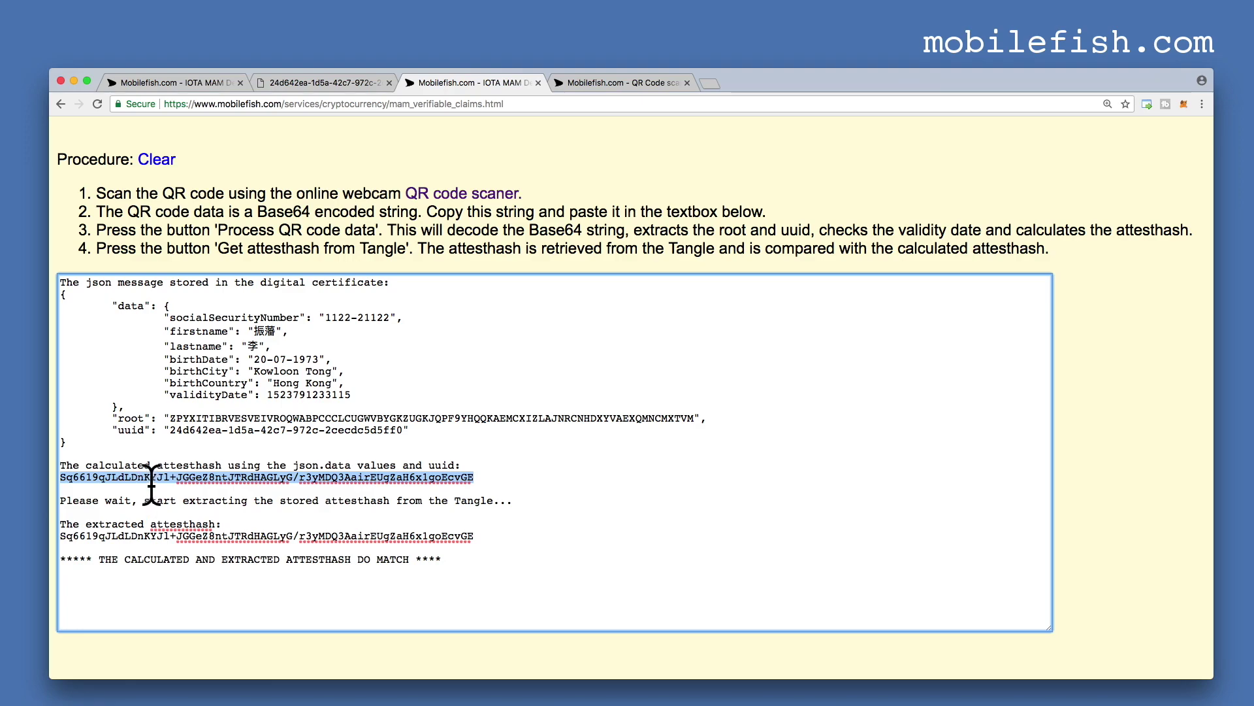
pyautogui.click(111, 549)
pyautogui.scroll(2, 111, 549)
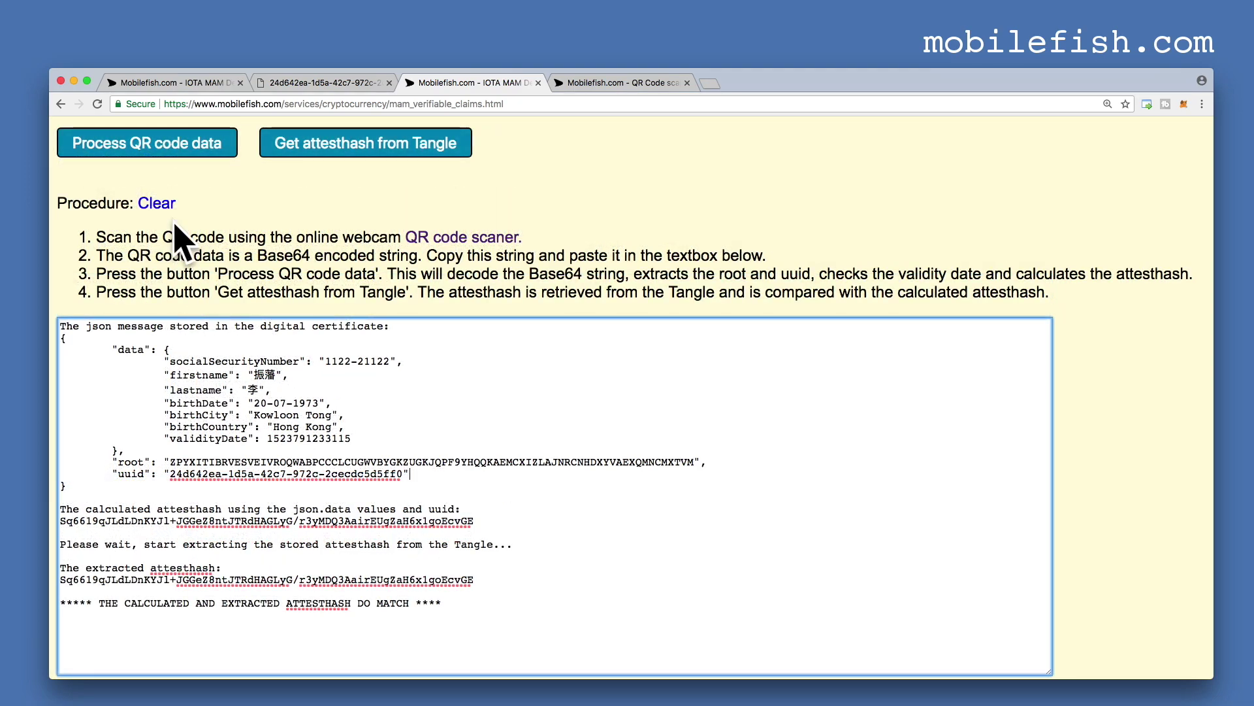
# Clear the output text area and the Root field
pyautogui.click(168, 209)
pyautogui.scroll(6, 172, 219)
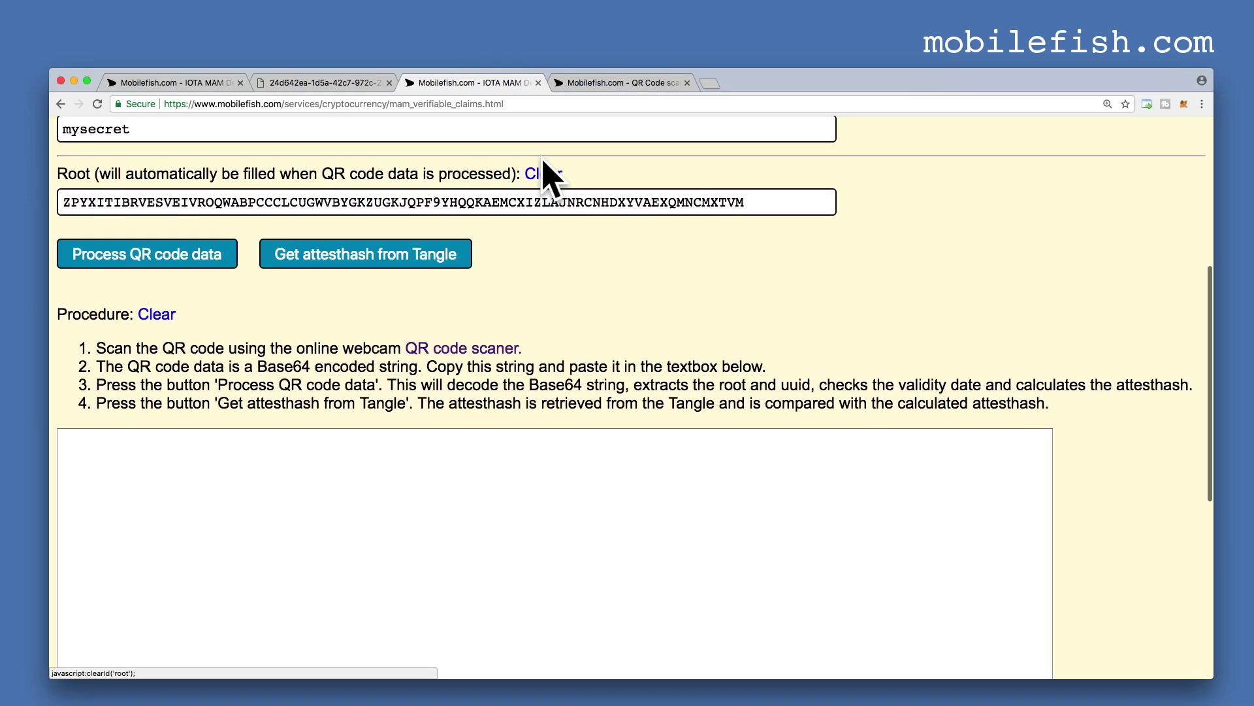
pyautogui.click(549, 210)
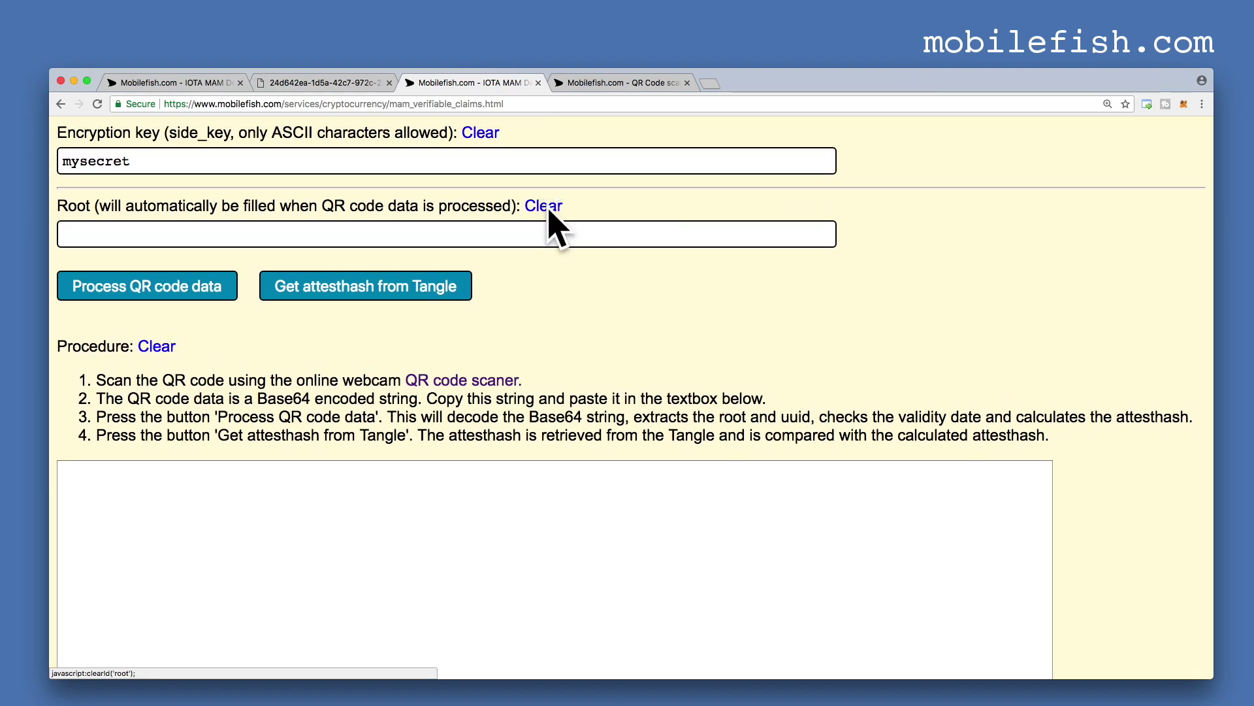
# Paste the publisher's QR code data into the receiver and process it, getting the expired-certificate warning
pyautogui.click(184, 85)
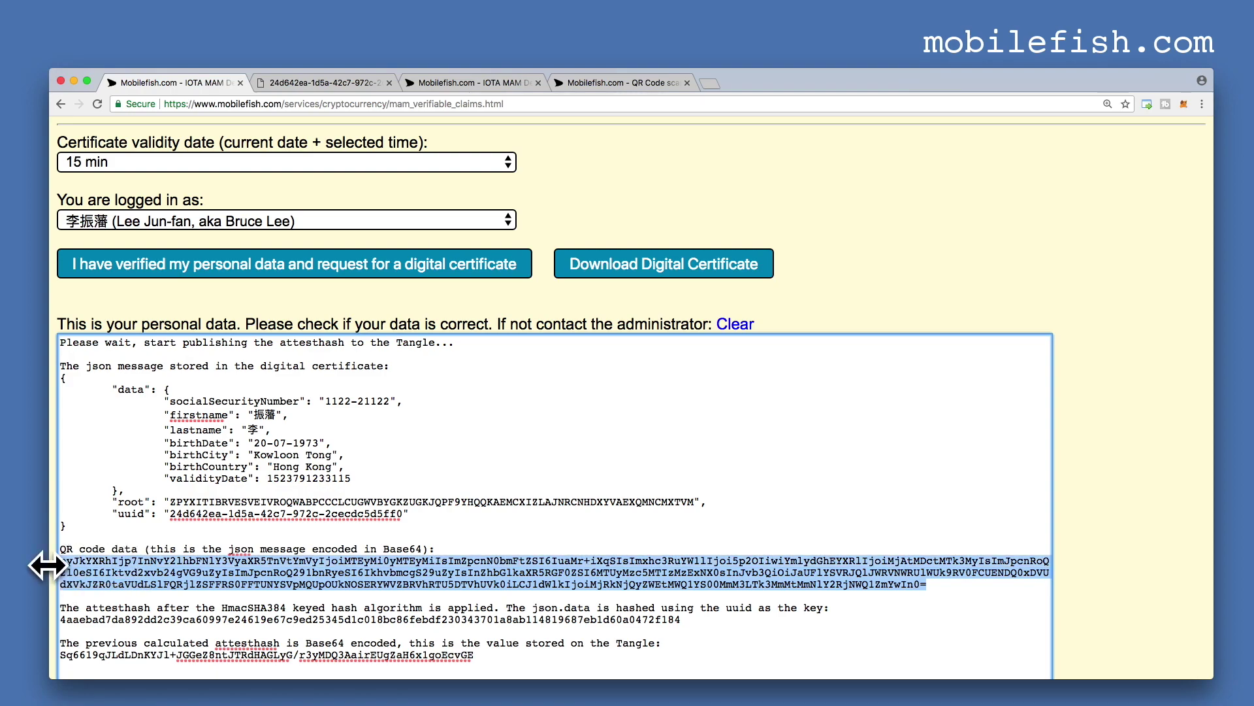
pyautogui.click(481, 83)
pyautogui.click(110, 480)
pyautogui.press('cmd+v')
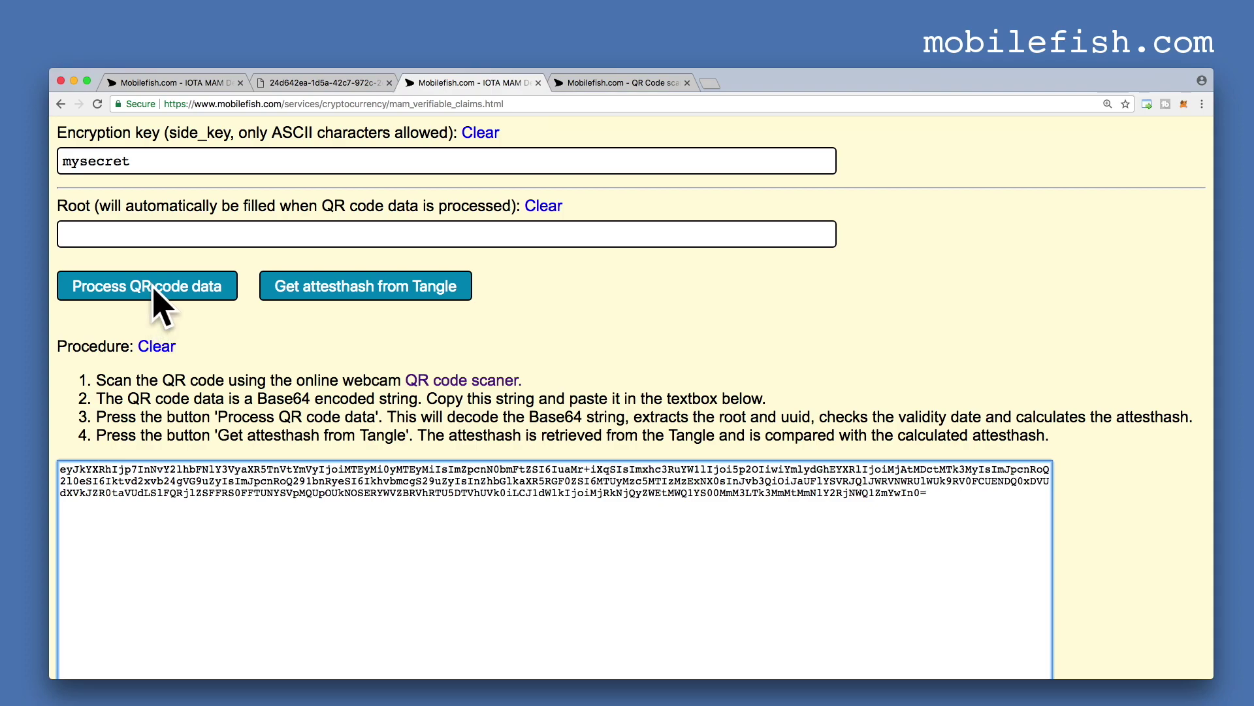
pyautogui.click(154, 287)
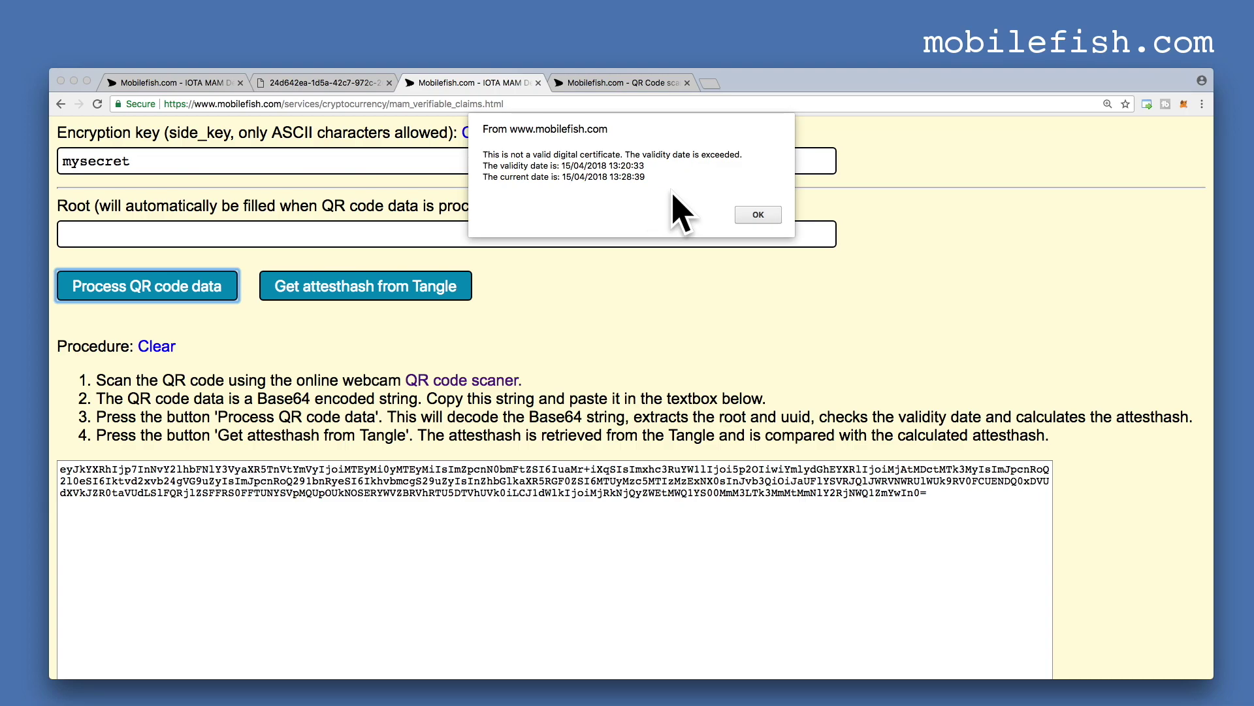
pyautogui.click(758, 215)
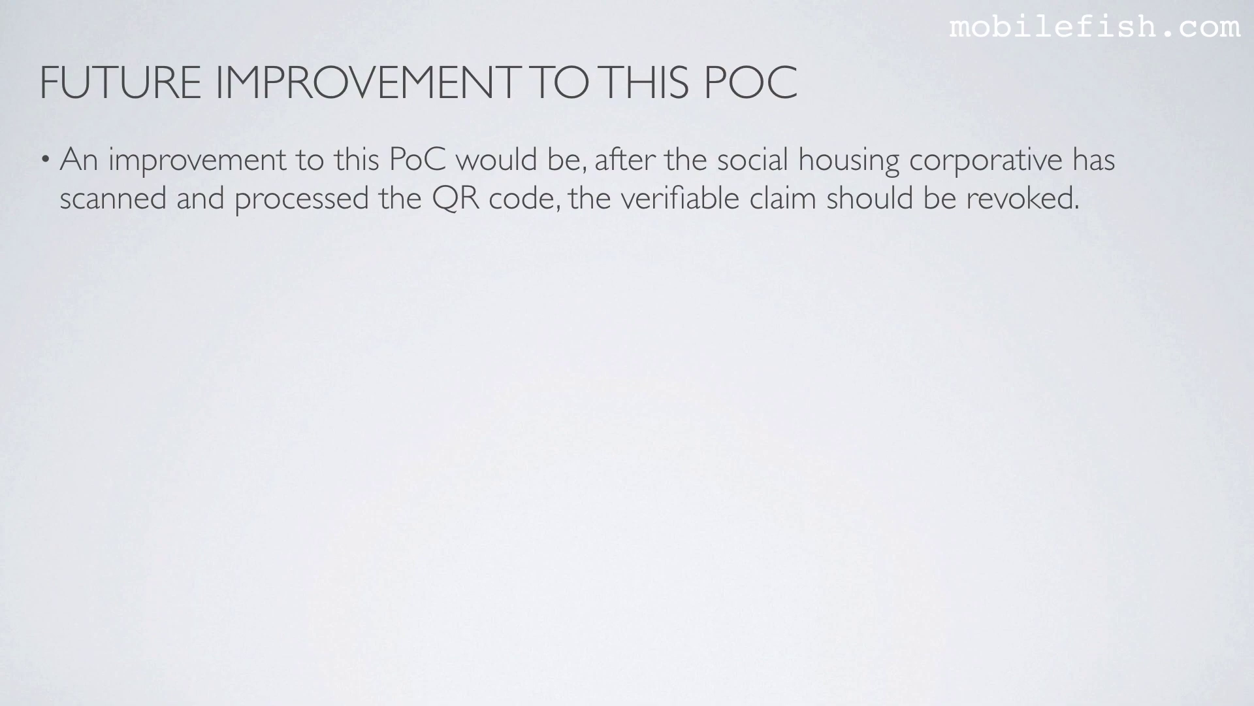
# Reveal the second and third bullets on the Future Improvement slide
pyautogui.press('Right')
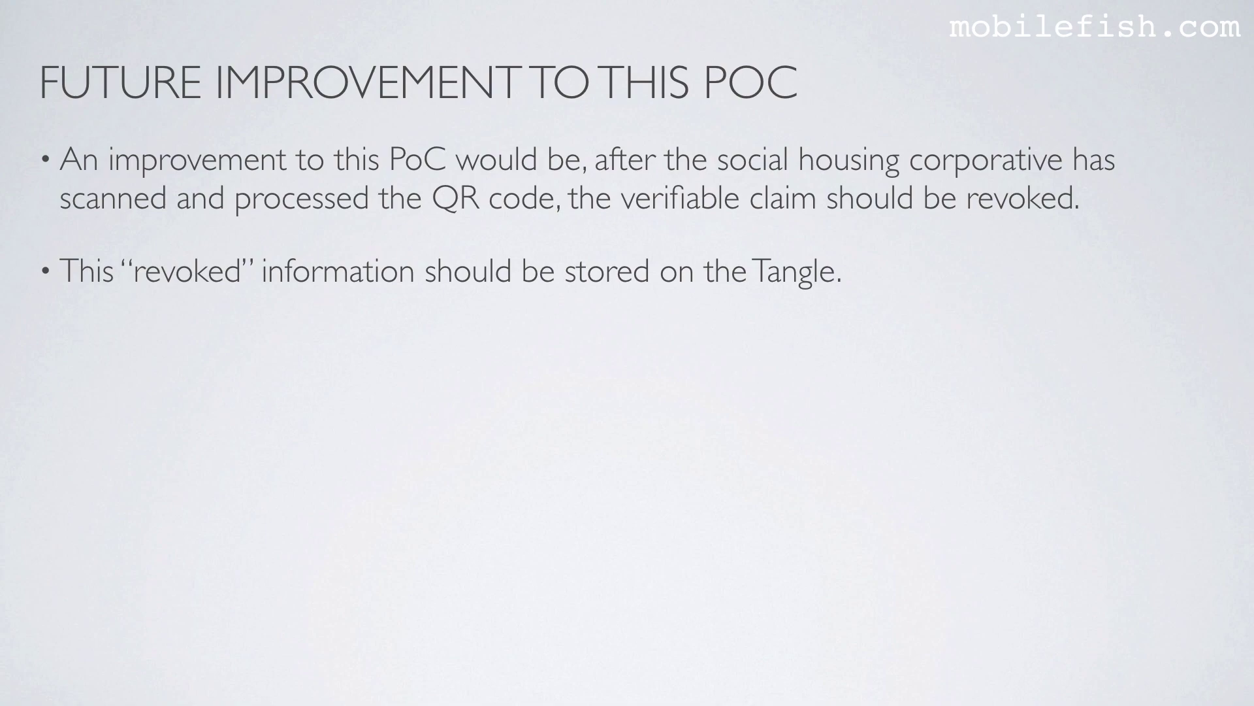
pyautogui.press('Right')
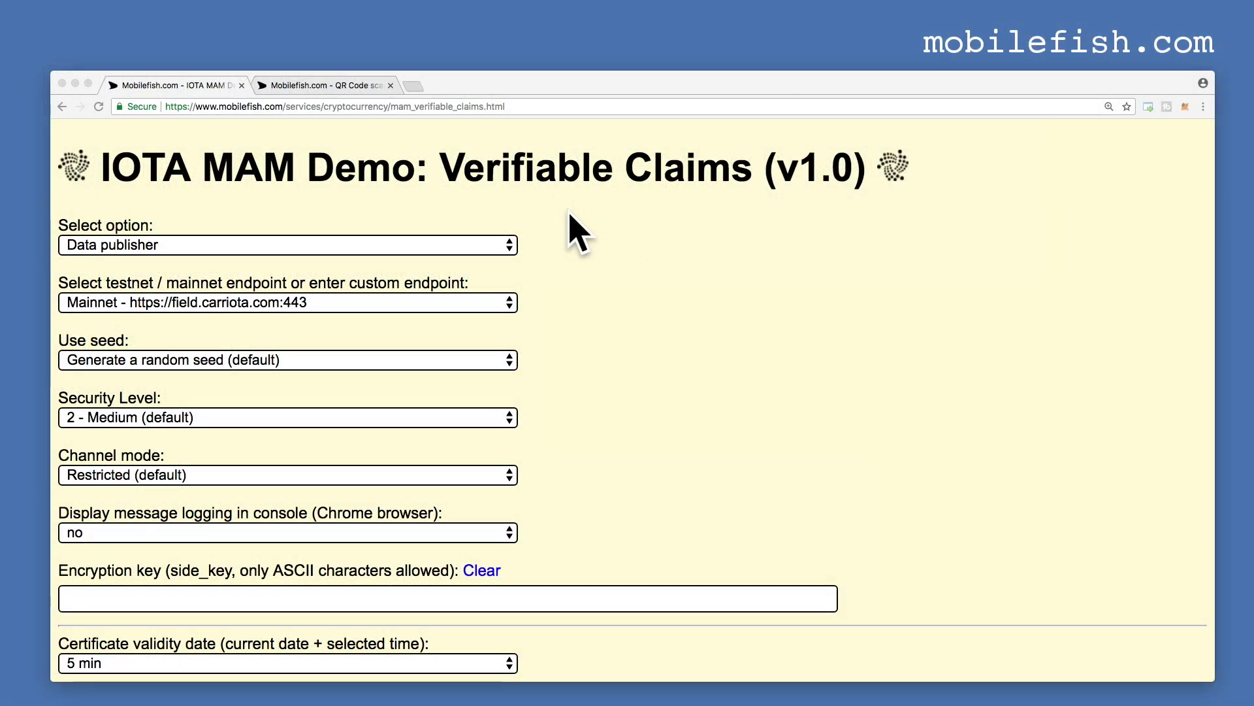
# Show the demo's source, highlighting iota.min.js, mam.web.js, CryptoJS, QRCode and jsPDF notes, then the scanner's source
pyautogui.rightClick(569, 211)
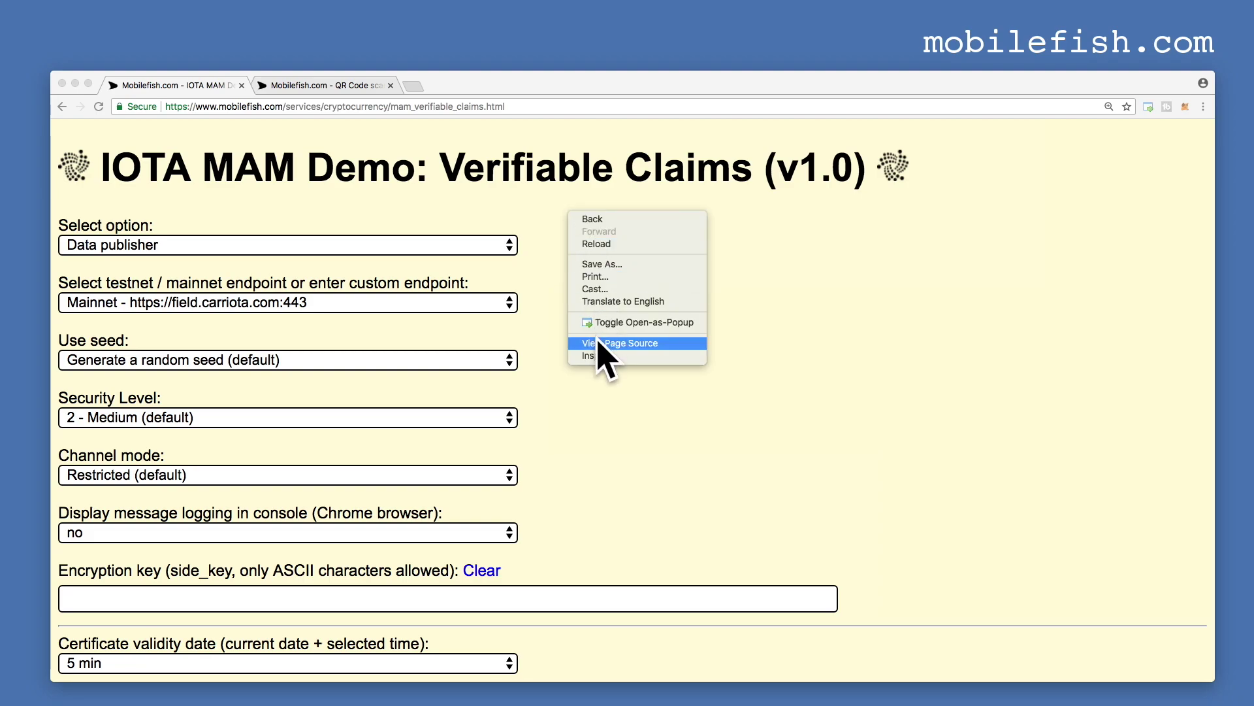
pyautogui.click(598, 341)
pyautogui.moveTo(118, 201); pyautogui.dragTo(285, 208)
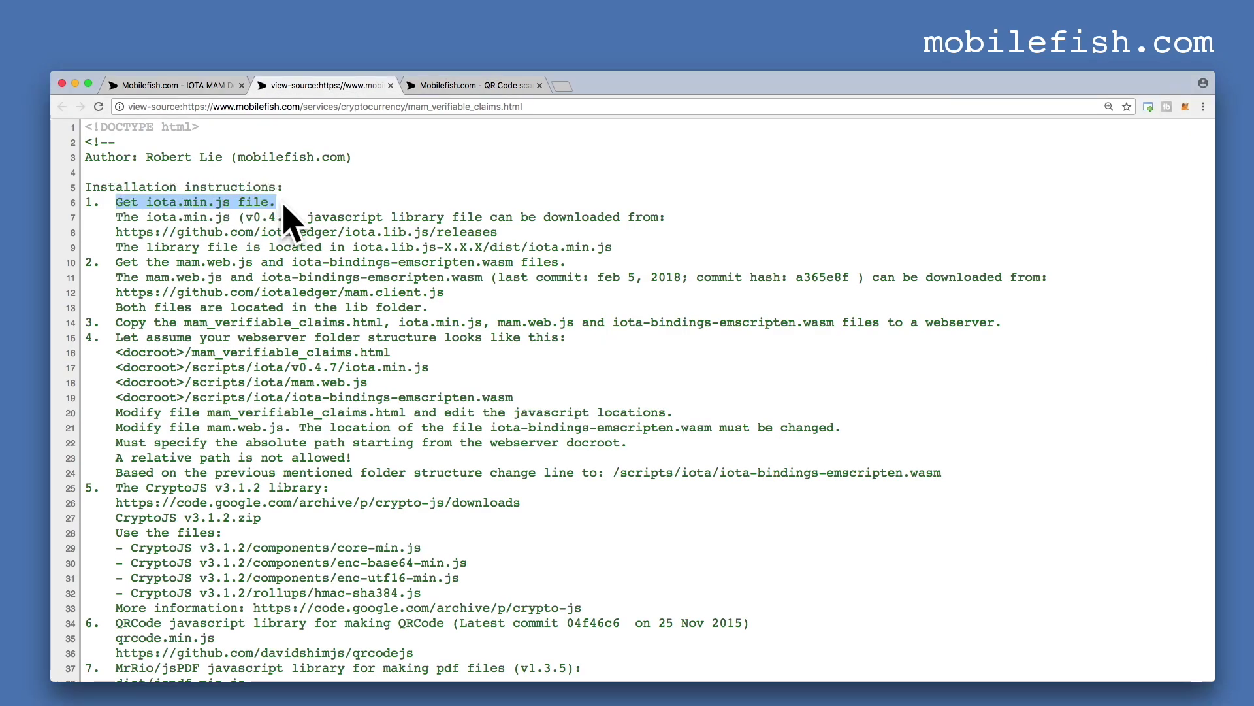
pyautogui.moveTo(492, 321); pyautogui.dragTo(843, 322)
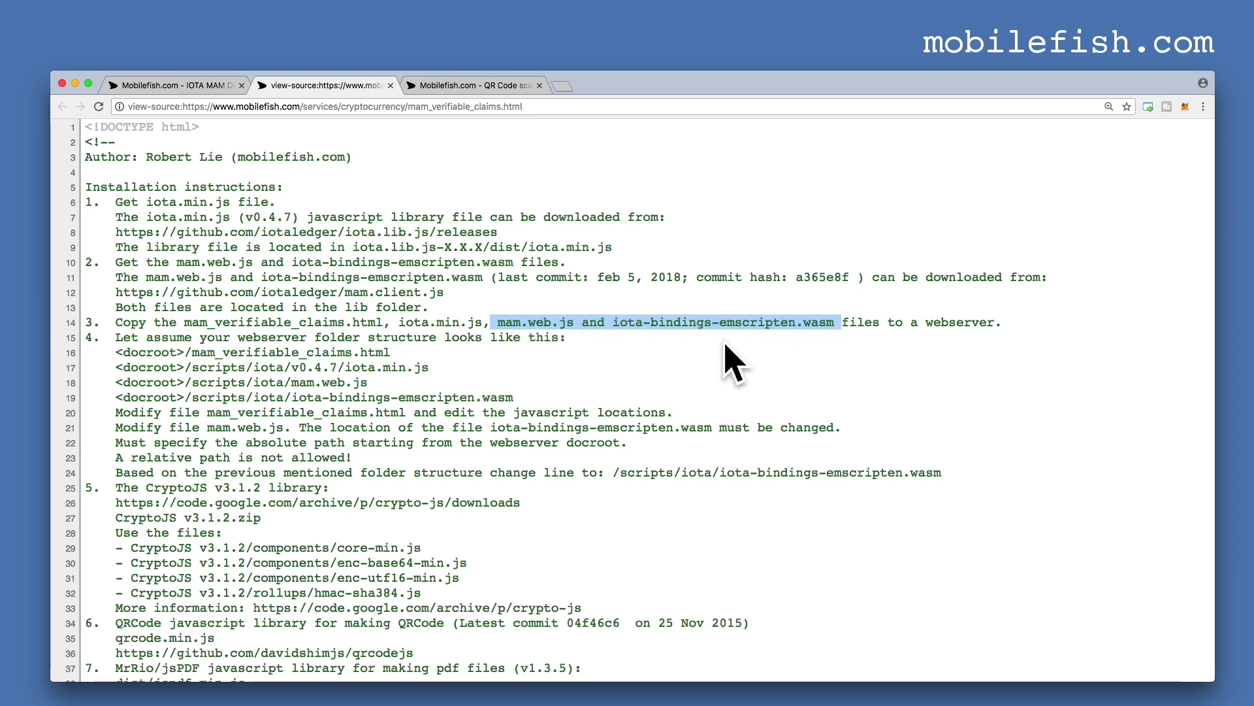
pyautogui.moveTo(116, 488); pyautogui.dragTo(351, 491)
pyautogui.moveTo(115, 623); pyautogui.dragTo(446, 623)
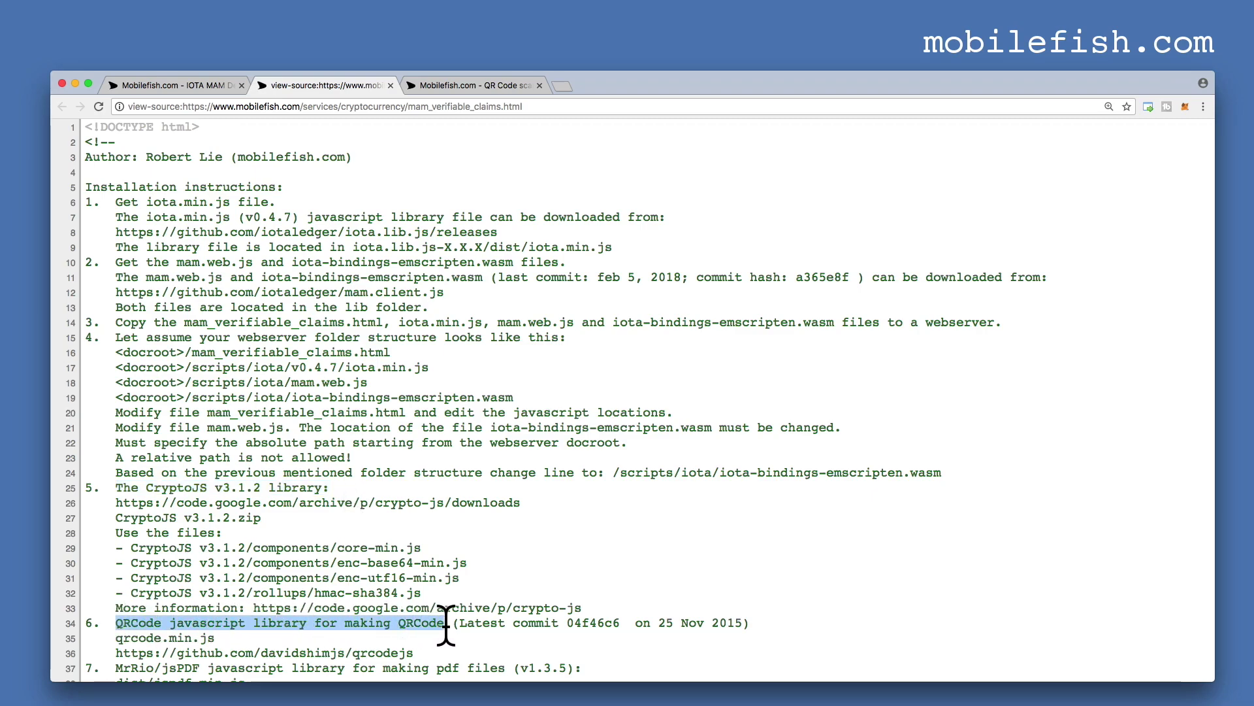
pyautogui.click(458, 644)
pyautogui.scroll(-4, 458, 644)
pyautogui.moveTo(115, 552); pyautogui.dragTo(383, 557)
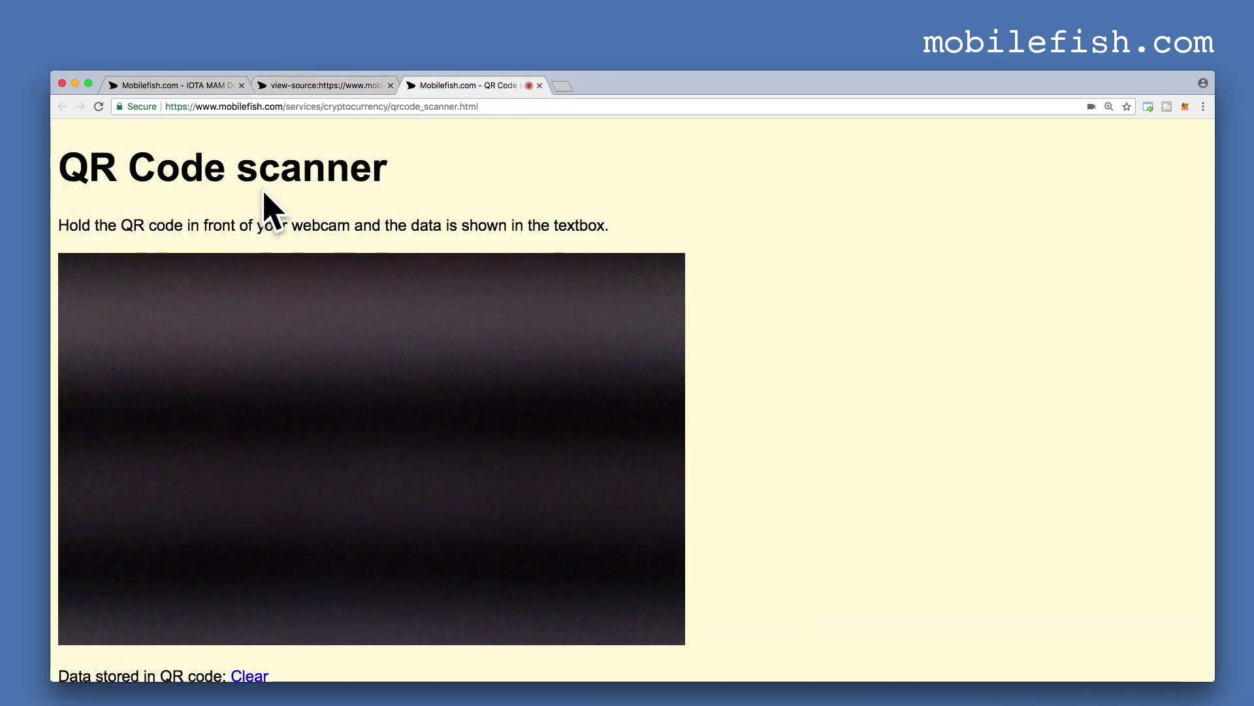
pyautogui.rightClick(263, 189)
pyautogui.click(307, 321)
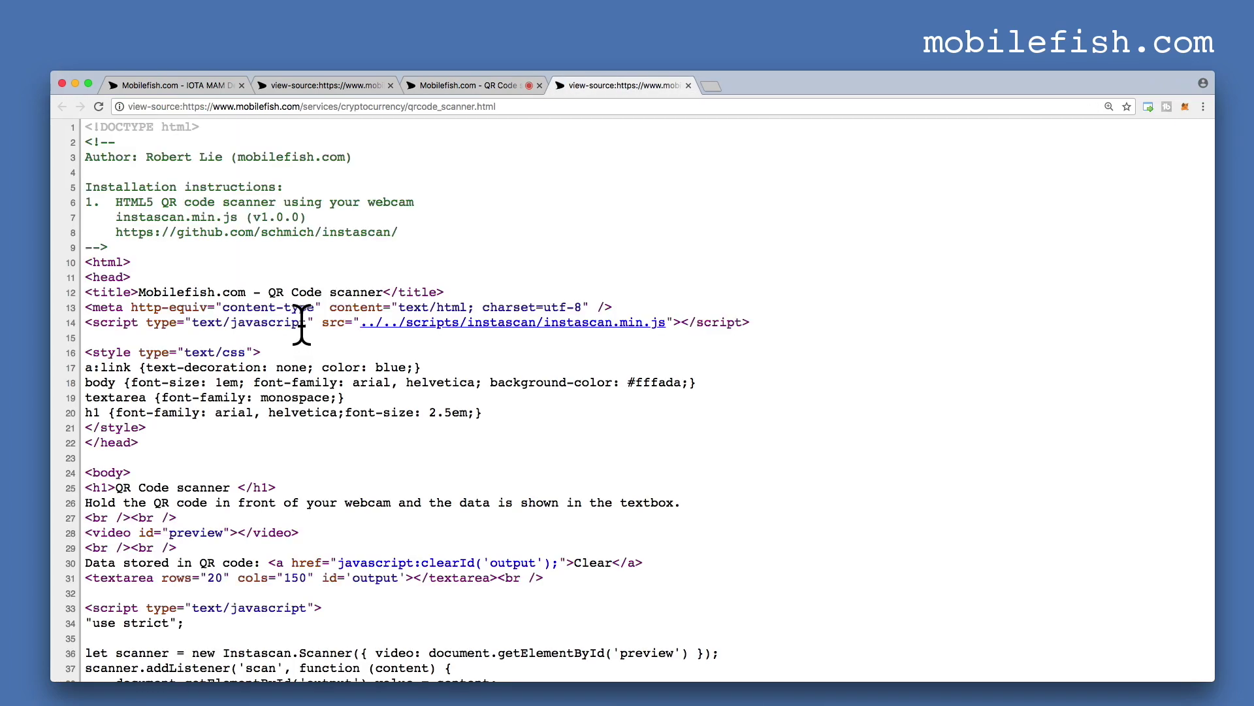